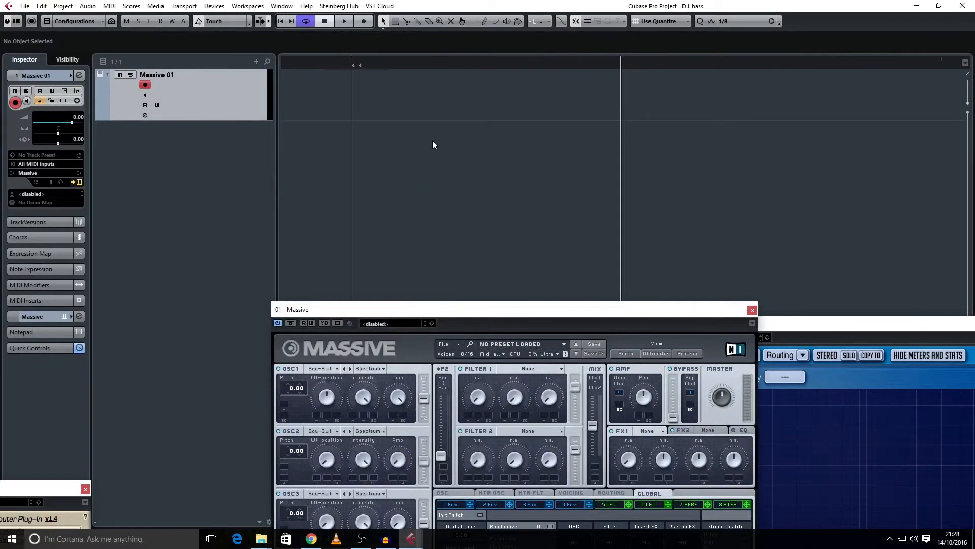
Show the whole first bar in the project timeline, then bring the Massive window forward and move the SPAN analyser aside
key("g")
key("g")
key("g")
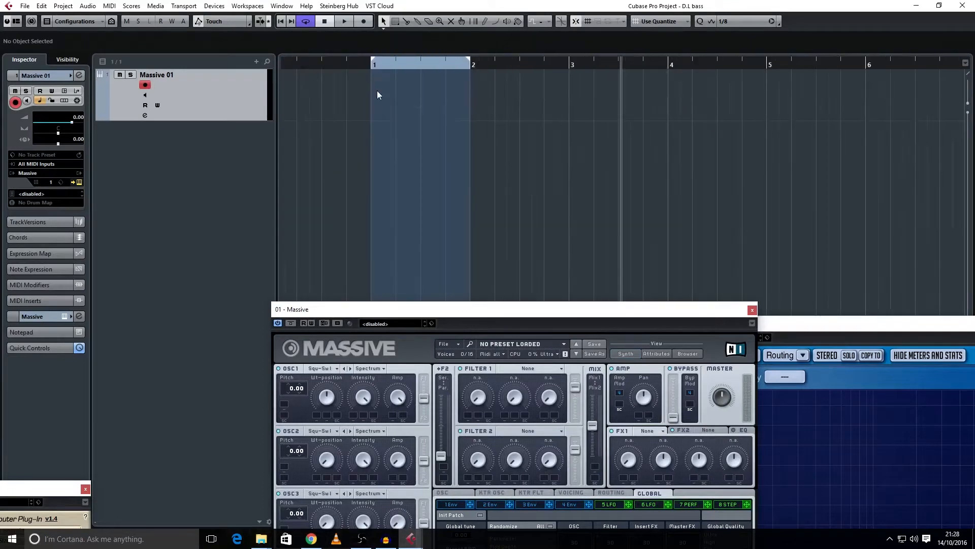
left_click_drag(727, 313, 361, 113)
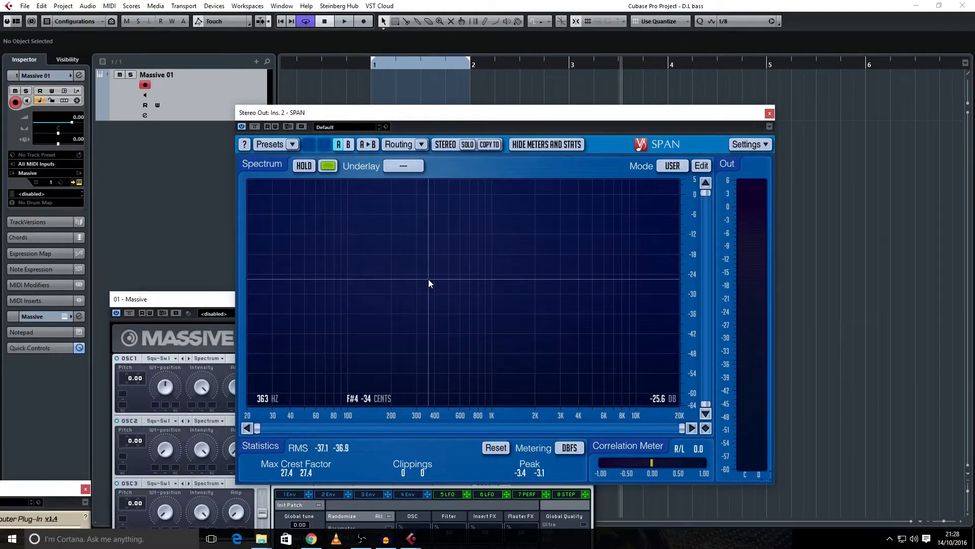
left_click_drag(428, 113, 940, 388)
left_click_drag(304, 299, 425, 182)
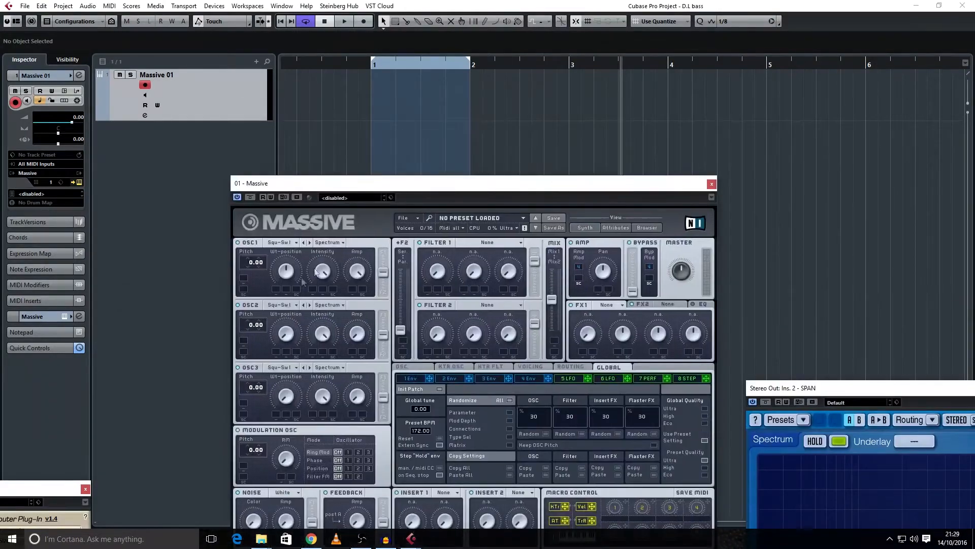
Display the envelope 2 settings in Massive and move its window below the track lane
left_click(450, 379)
left_click(477, 388)
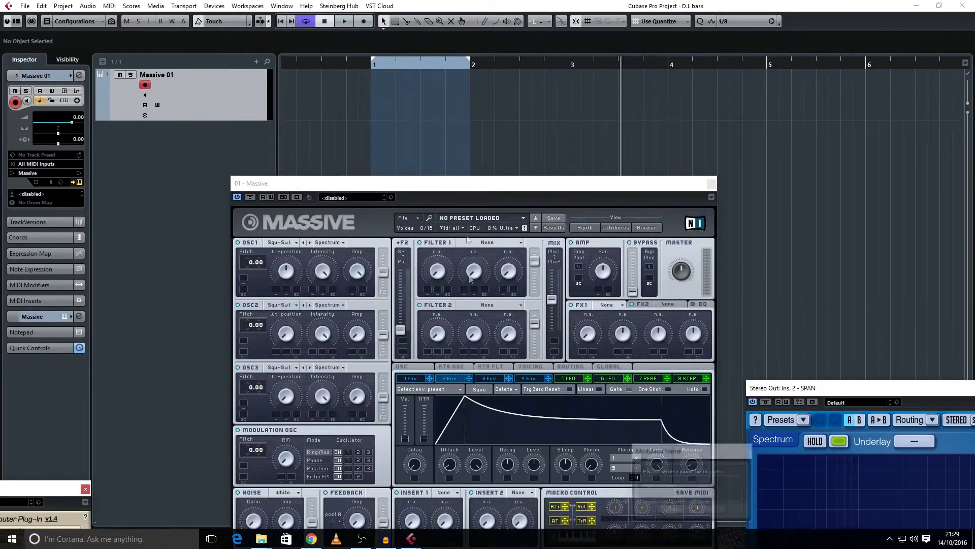
left_click(703, 510)
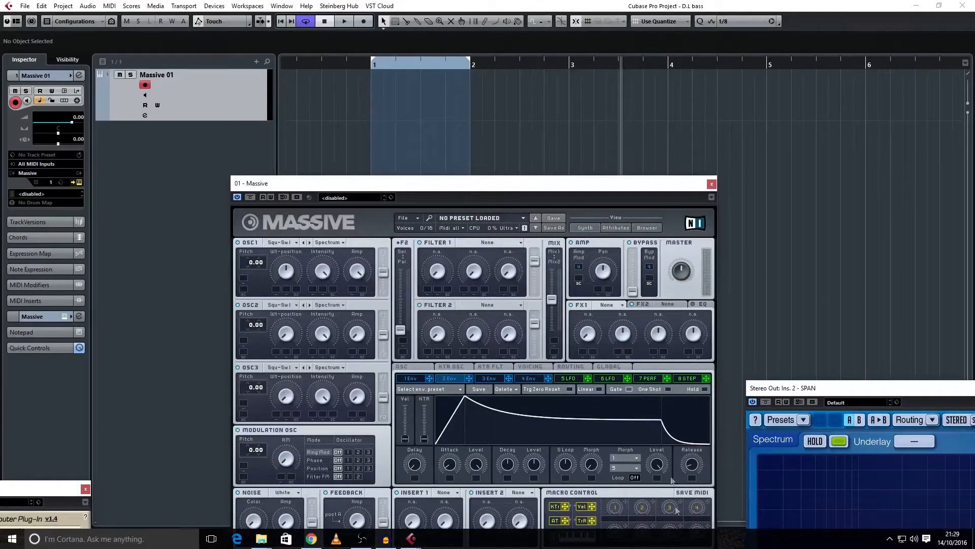
left_click_drag(501, 182, 542, 327)
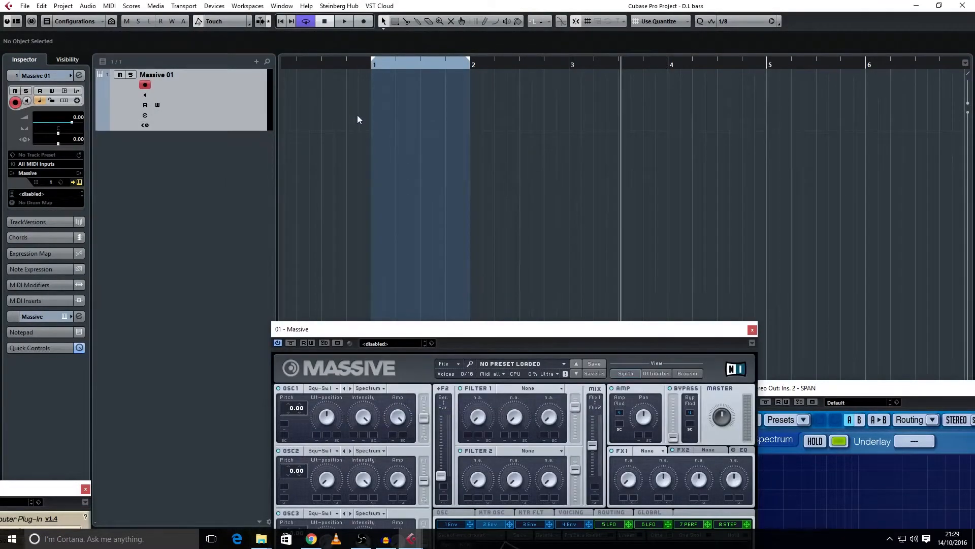
Draw a one-bar MIDI part at bar 1 on the Massive 01 track and delete the extra short part behind it
key("g")
key("shift+g")
left_click_drag(415, 105, 504, 98)
left_click(497, 94, "alt")
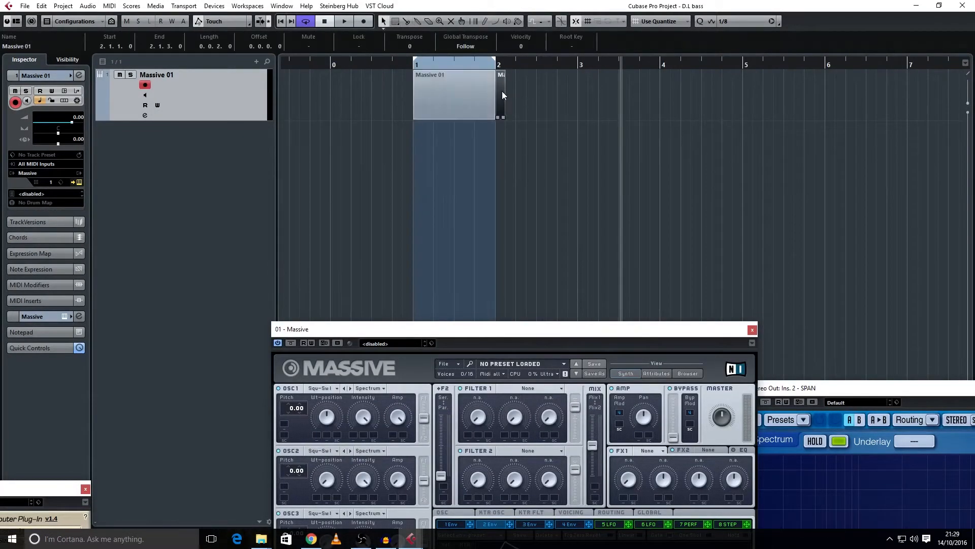
key("Delete")
Open the one-bar MIDI part in the Key Editor with the Draw tool and show its low octaves
double_click(461, 96)
key("8")
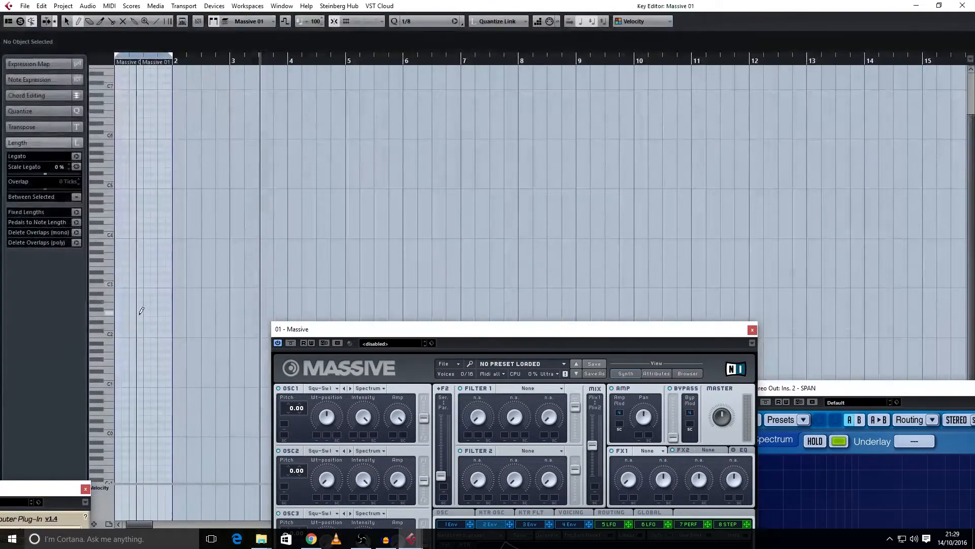
scroll(141, 311, "down", 2)
key("F2")
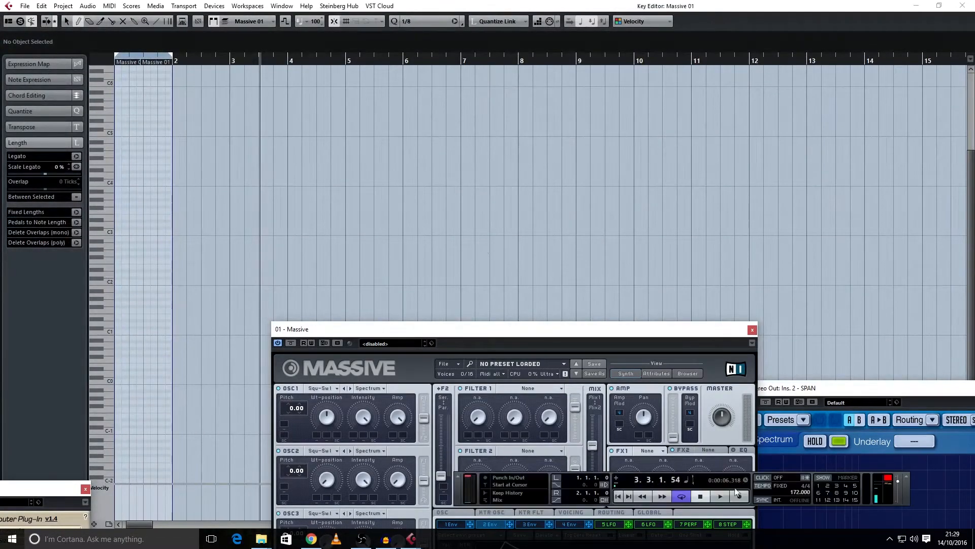
key("F2")
left_click_drag(116, 355, 147, 363)
key("1")
key("Delete")
Draw a half-bar F0 note from the start of bar 1 and split it at beat 2
key("h")
key("h")
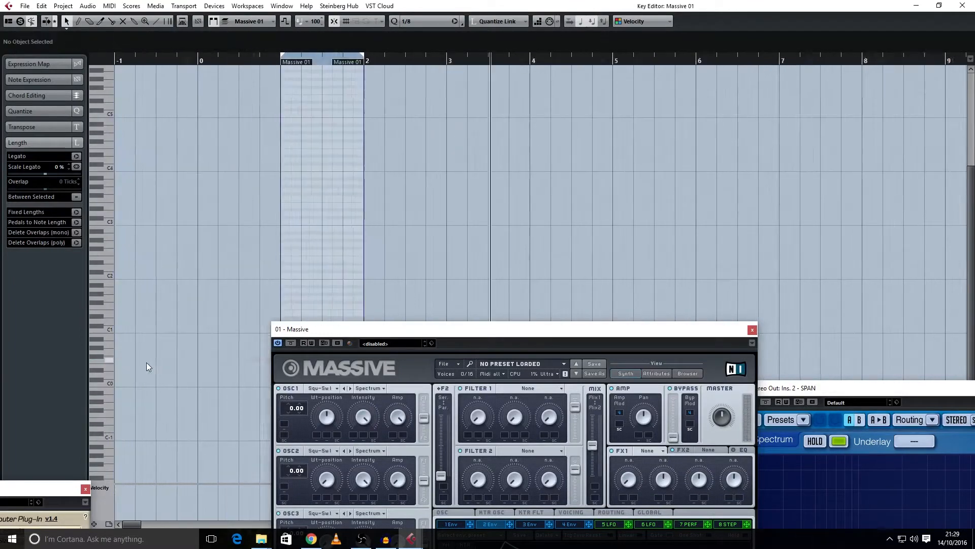
scroll(146, 367, "up", 2)
left_click_drag(293, 331, 491, 376)
scroll(389, 384, "right", 3)
key("3")
left_click(179, 360)
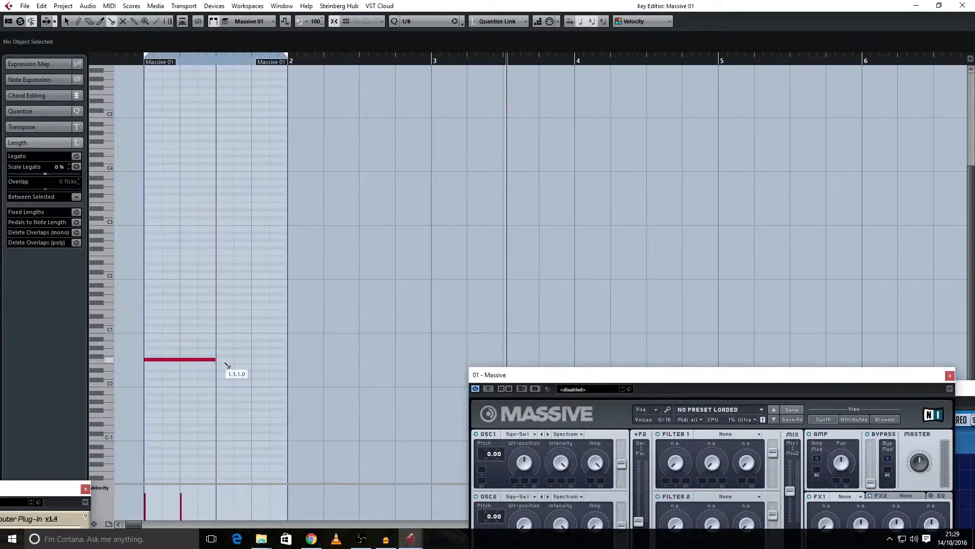
Continue the F0 notes through the second half of bar 1 and split the line at 1.3.3
key("1")
left_click_drag(205, 359, 305, 360)
key("3")
left_click(237, 360)
Raise the short F0 note at 1.3.3 by one semitone and close the Key Editor
key("1")
left_click(258, 368)
left_click(246, 367)
left_click(242, 359)
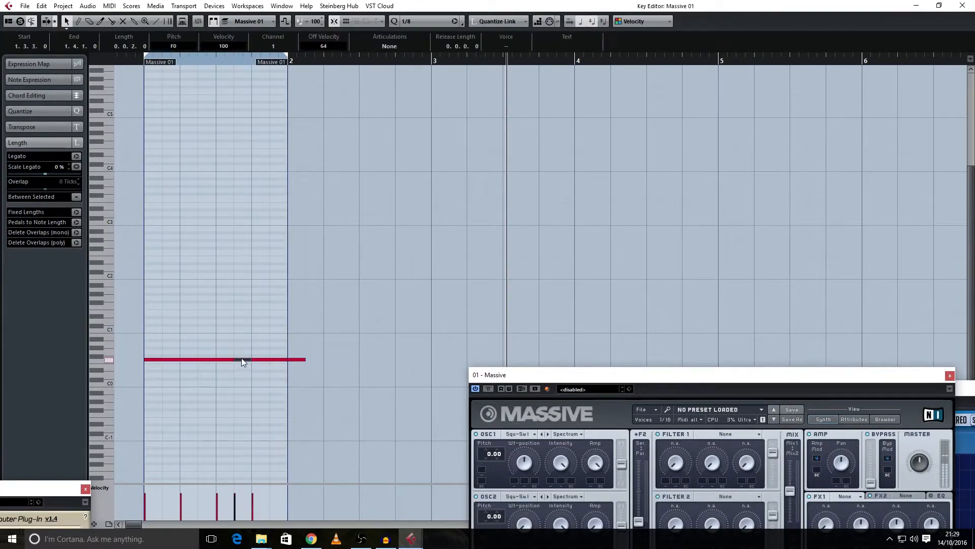
key("Up")
left_click(351, 311)
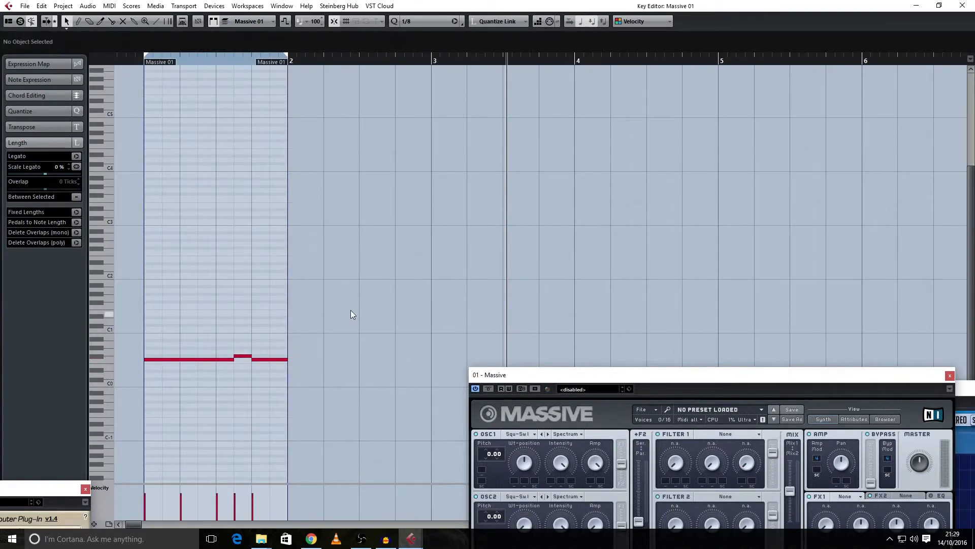
left_click(962, 6)
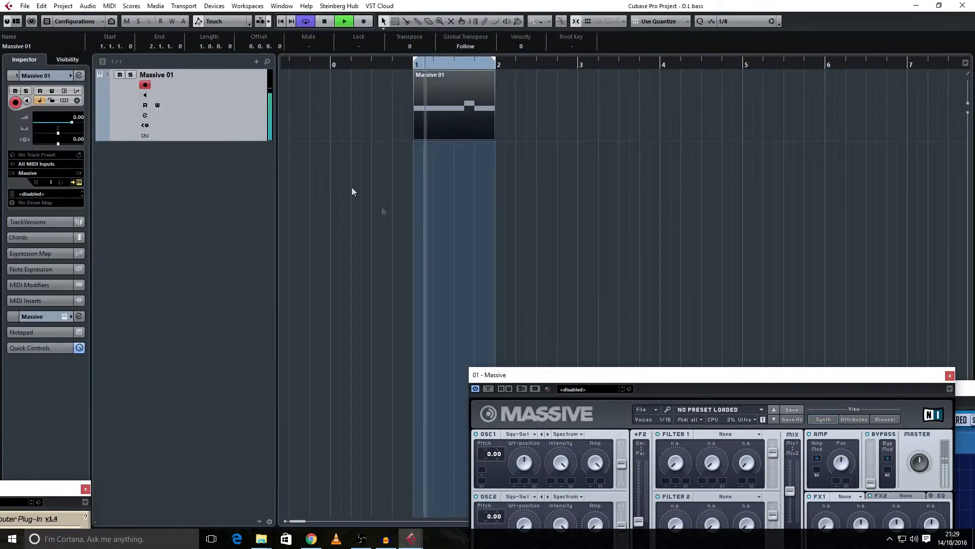
Bring Massive fully into view and set the OSC1 wavetable to Scrap Yard
left_click_drag(559, 375, 309, 103)
left_click(262, 165)
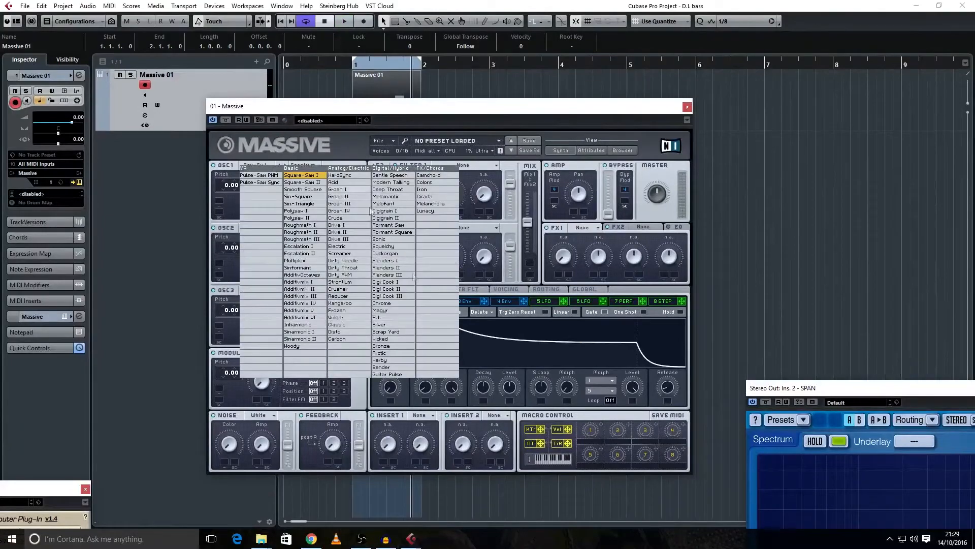
left_click(386, 331)
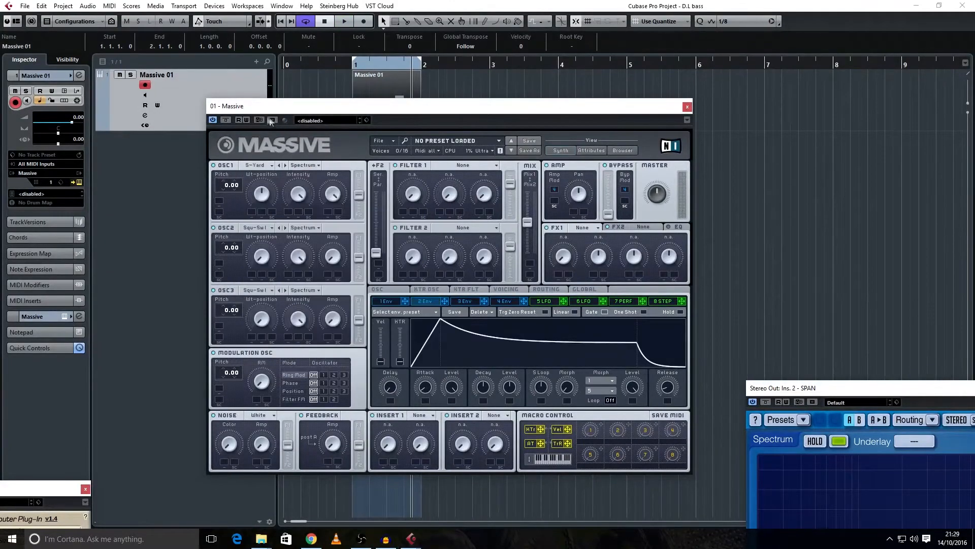
Place the Massive and SPAN windows side by side, solo the Massive 01 track and play the loop
left_click_drag(305, 108, 238, 88)
left_click_drag(785, 389, 455, 76)
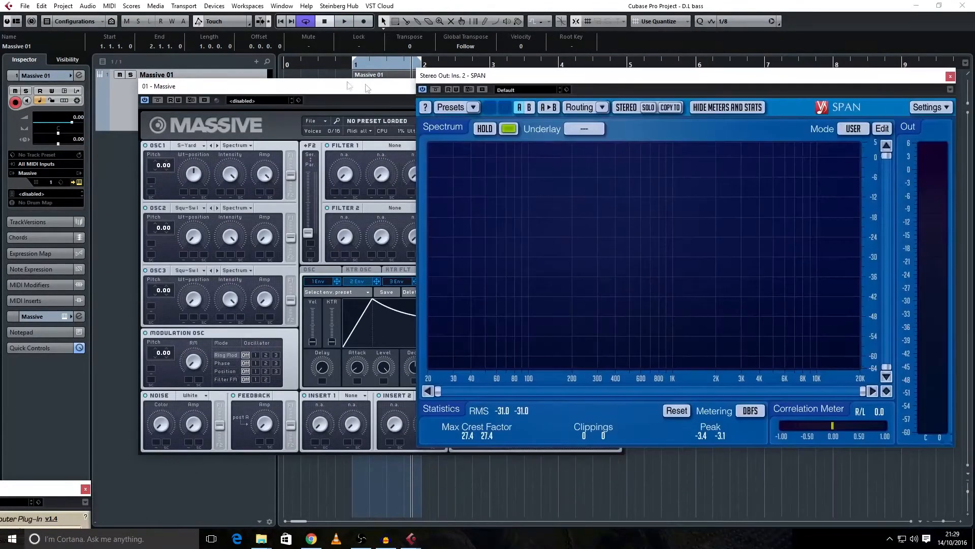
left_click_drag(356, 89, 330, 162)
left_click(130, 74)
key("space")
Turn down the OSC1 wavetable position and audition the loop while checking its spectrum in SPAN
left_click_drag(468, 76, 610, 96)
left_click_drag(170, 248, 188, 283)
key("space")
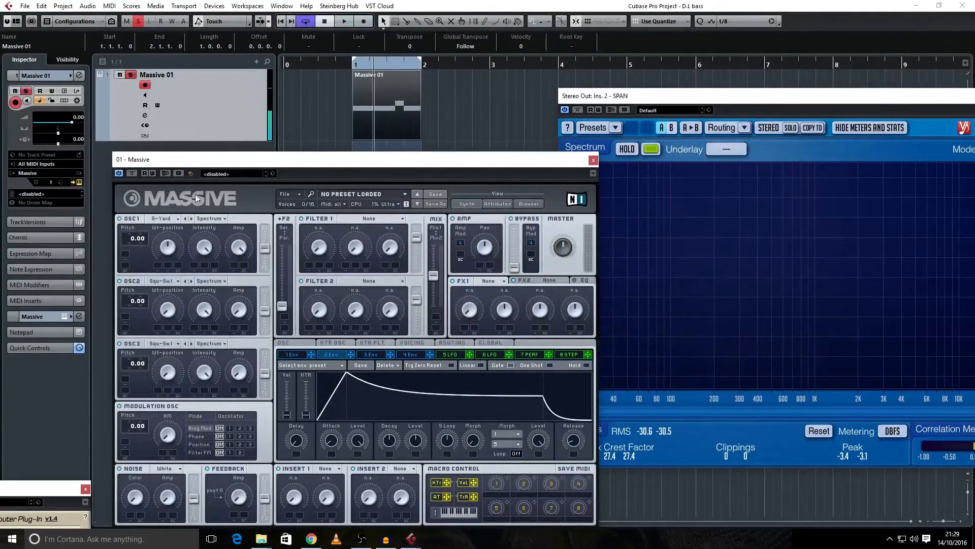
left_click_drag(197, 160, 270, 101)
key("space")
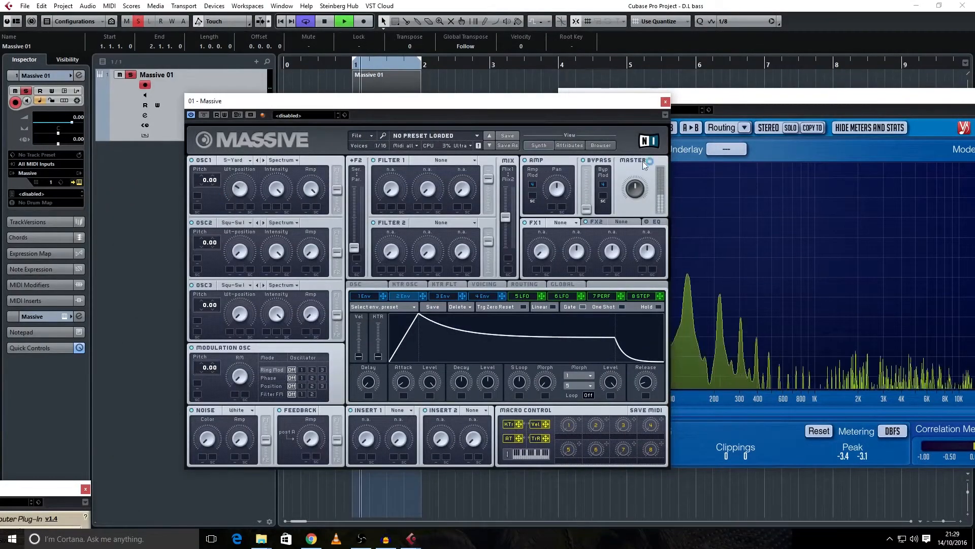
left_click_drag(274, 102, 122, 71)
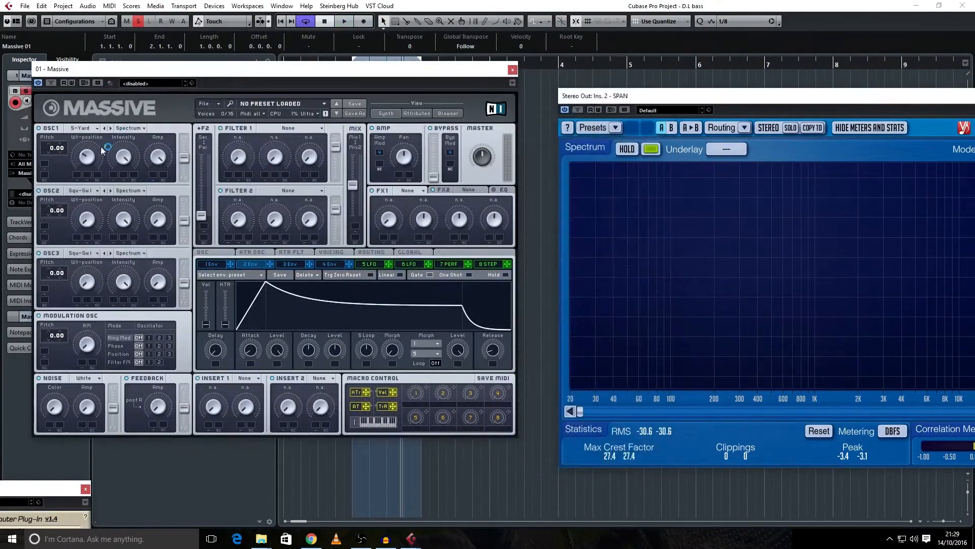
key("space")
key("space")
left_click_drag(600, 97, 385, 62)
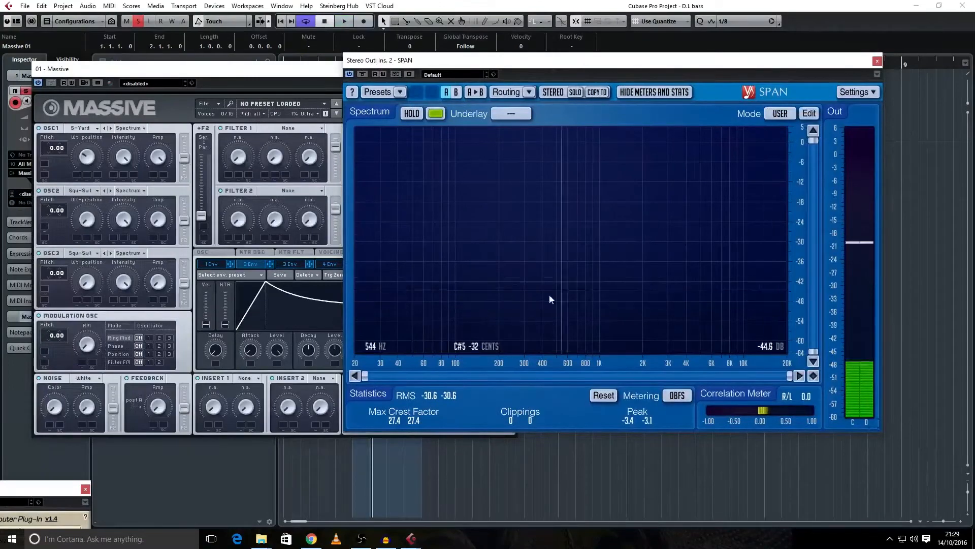
key("space")
Modulate the Filter 1 cutoff with envelope 2 in Massive and set the filter type to Lowpass 2
left_click_drag(620, 60, 889, 103)
left_click_drag(253, 70, 499, 102)
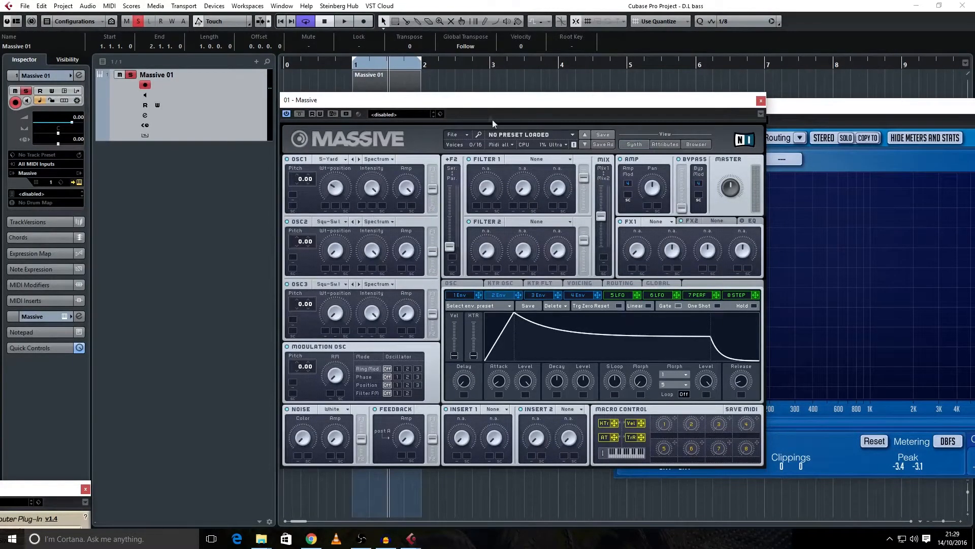
left_click_drag(492, 100, 369, 54)
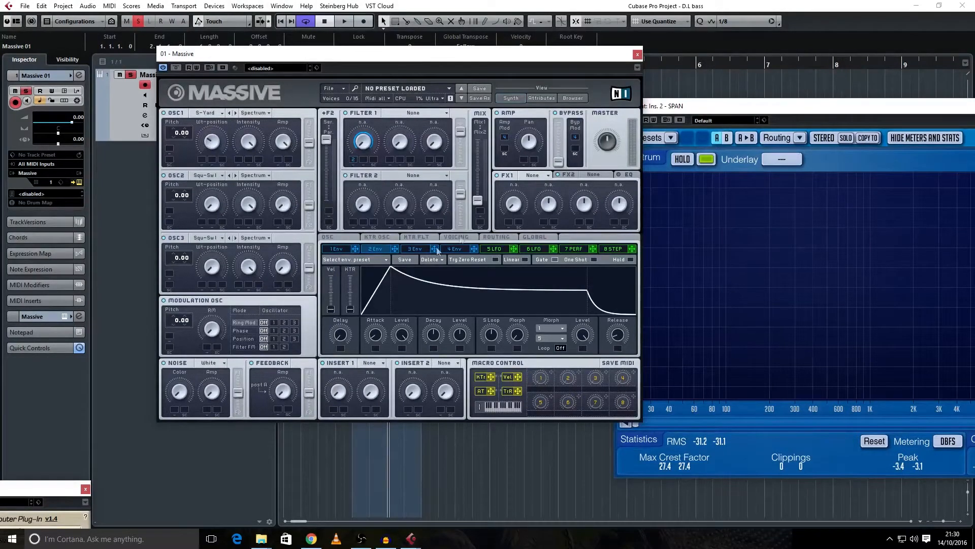
left_click(398, 112)
left_click(408, 126)
Lower the decay level of envelope 2 to its minimum while the loop plays
key("space")
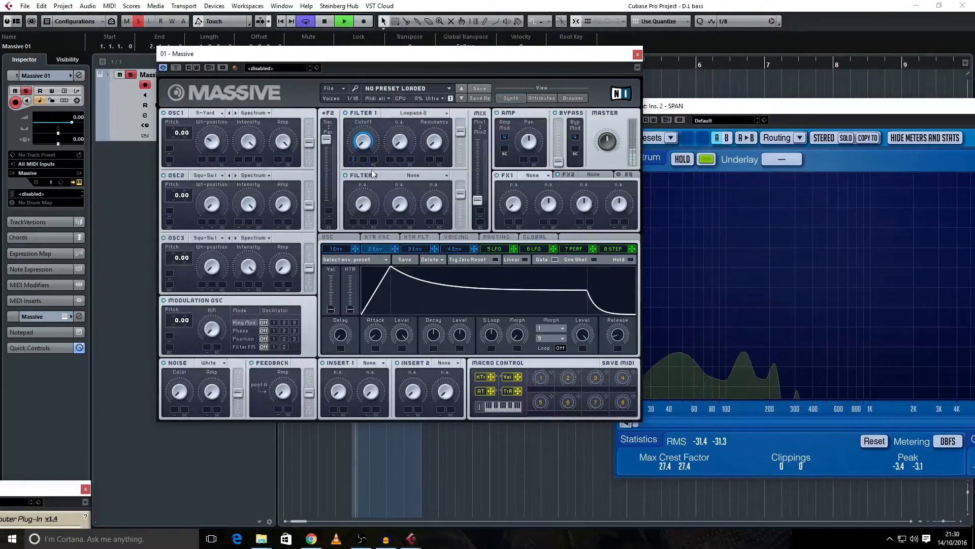
left_click_drag(460, 332, 446, 339)
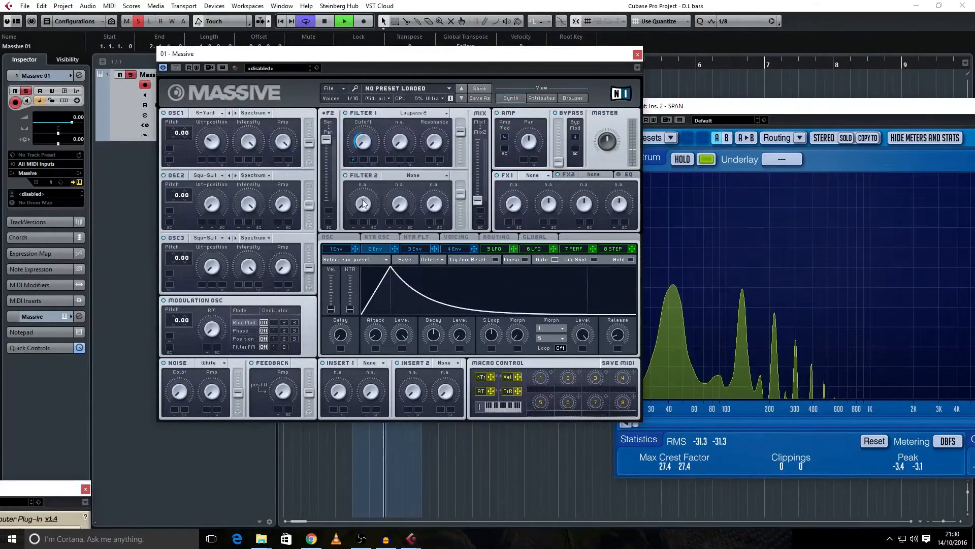
key("space")
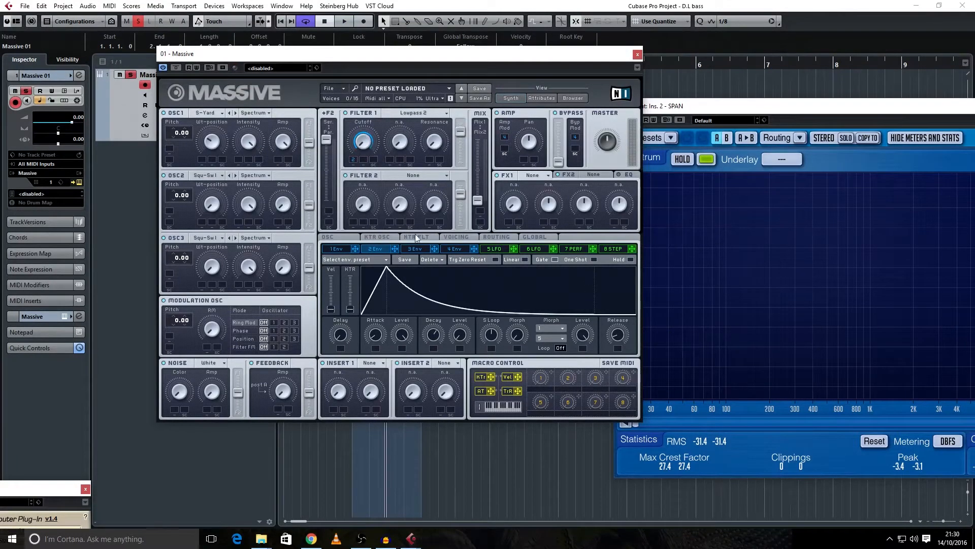
Try a slightly different decay time for envelope 2 while auditioning the loop
key("space")
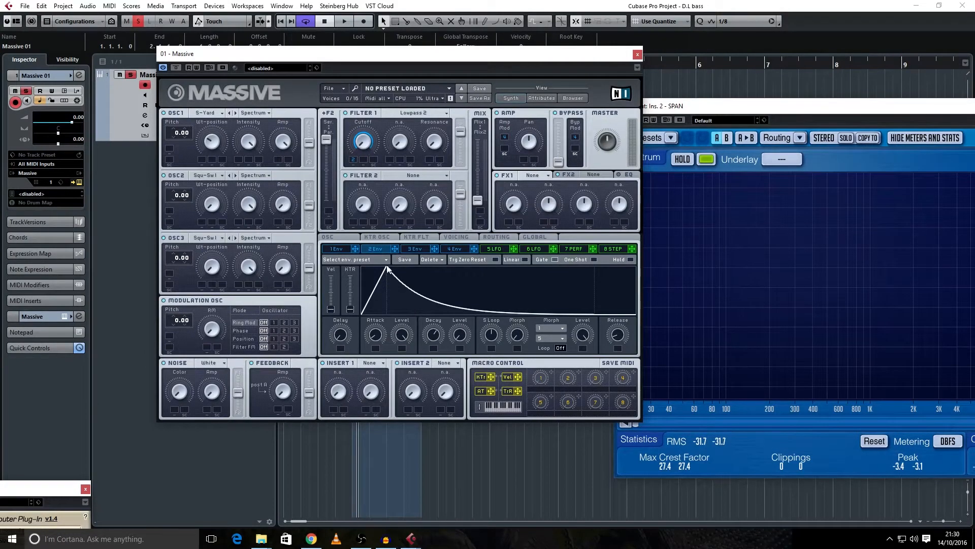
key("space")
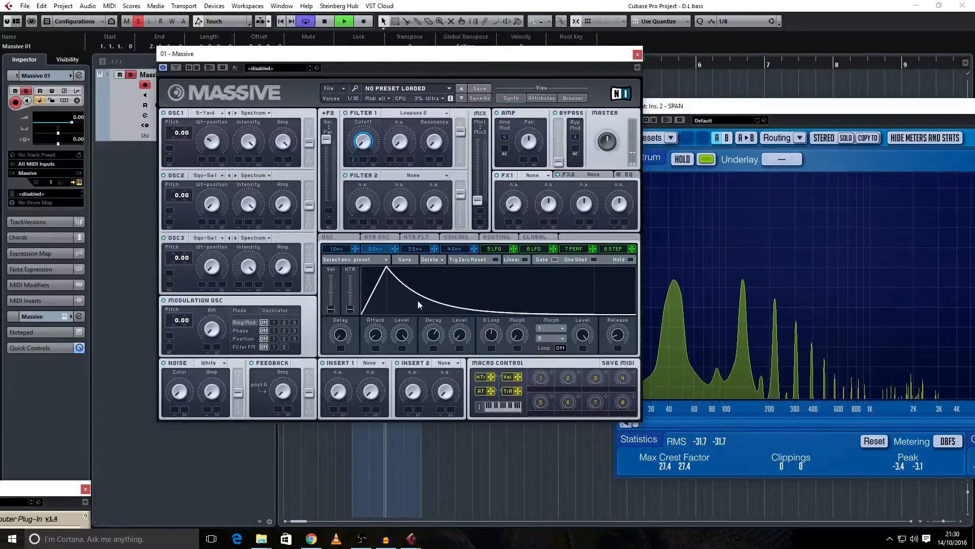
mouse_move(435, 334)
left_mouse_down()
mouse_move(433, 313)
mouse_move(443, 373)
mouse_move(437, 343)
left_mouse_up()
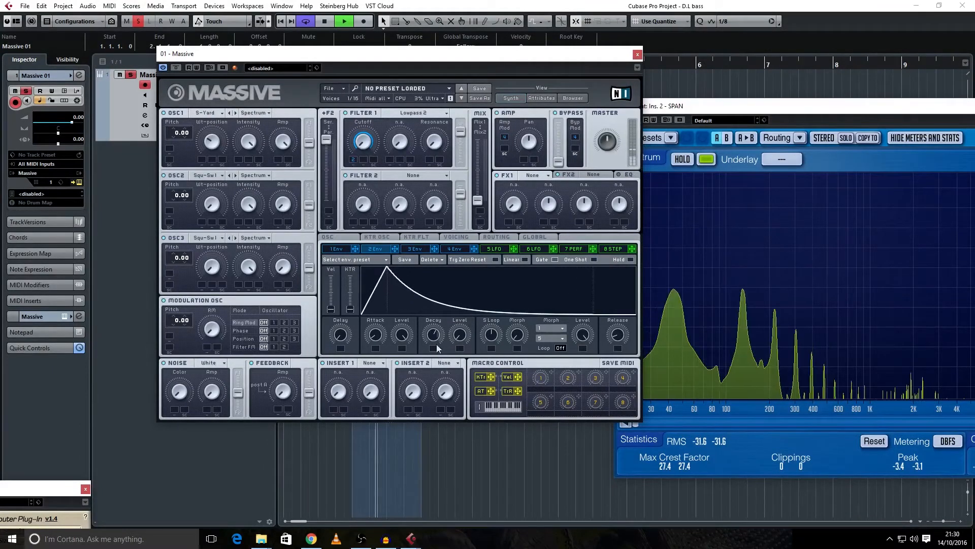
key("space")
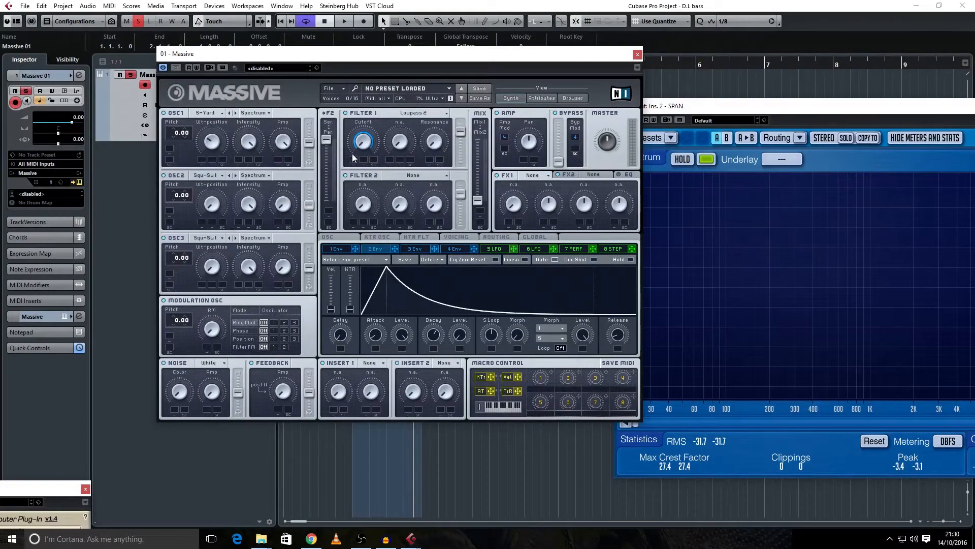
Raise the decay time and decay level of envelope 2 and adjust its modulation depth on the Filter 1 cutoff during playback
key("space")
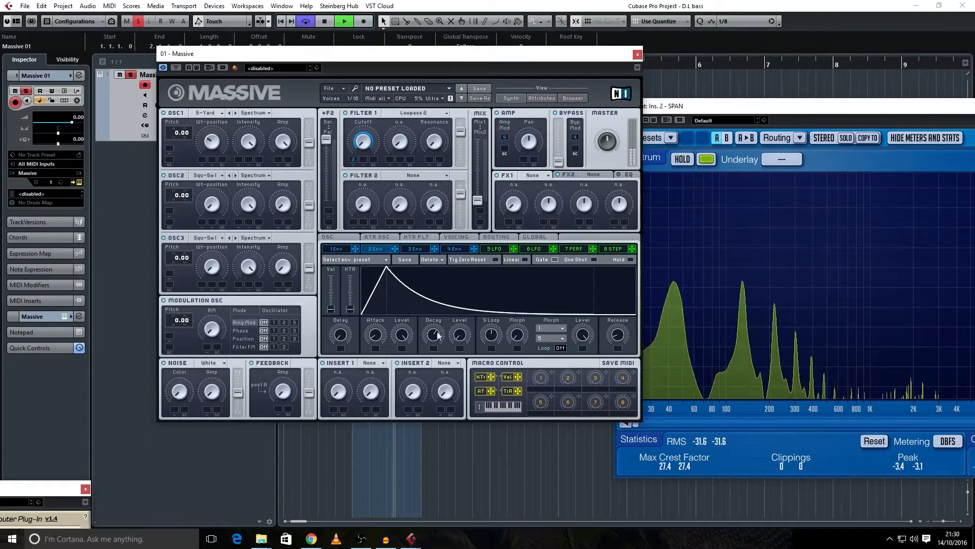
left_click_drag(434, 336, 455, 301)
left_click_drag(353, 159, 356, 175)
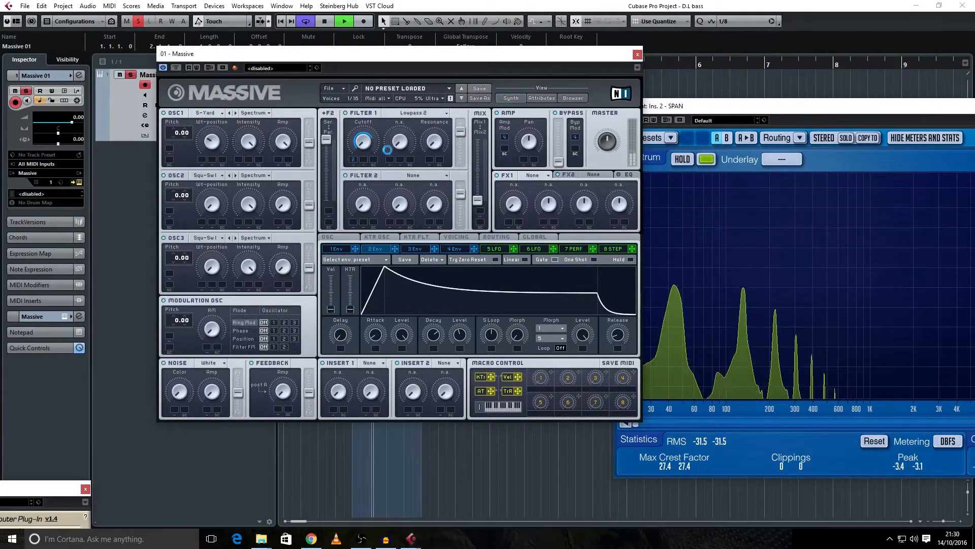
key("space")
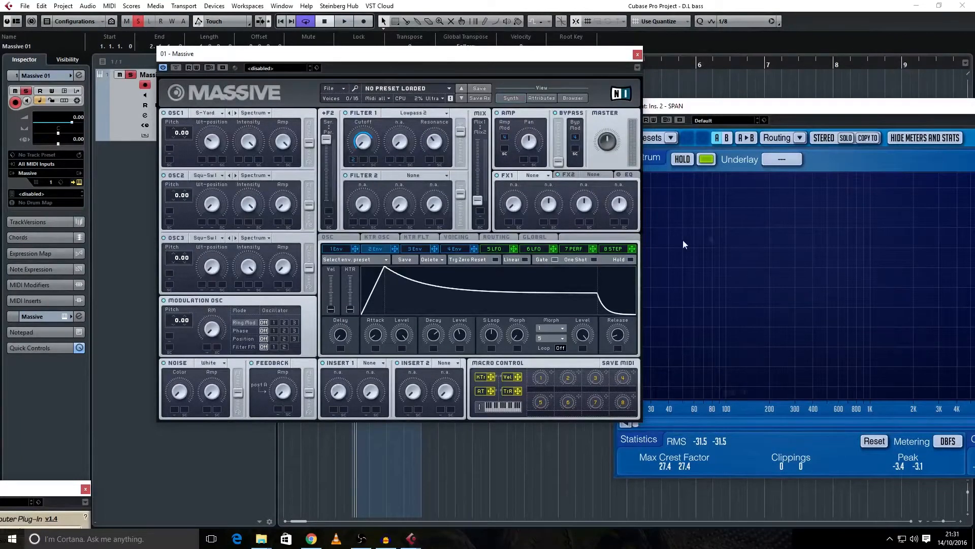
Play the loop and remove the envelope 2 modulation from the Filter 1 cutoff
key("space")
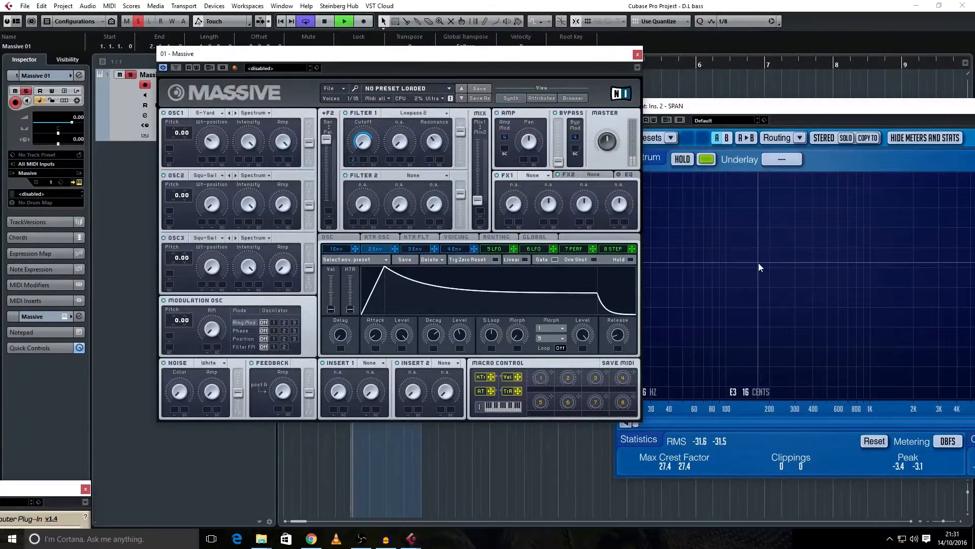
right_click(358, 162)
left_click(367, 172)
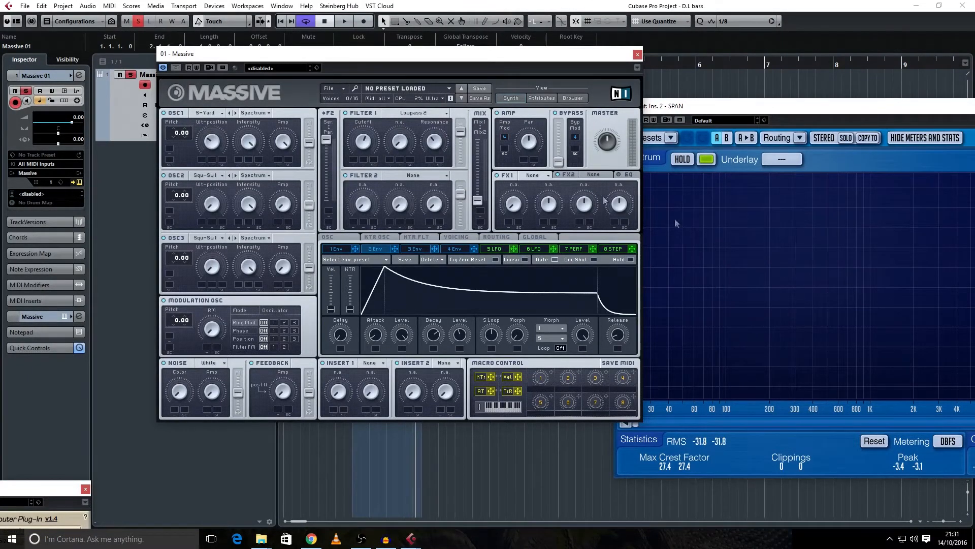
Lower the Filter 1 cutoff while auditioning the loop
key("space")
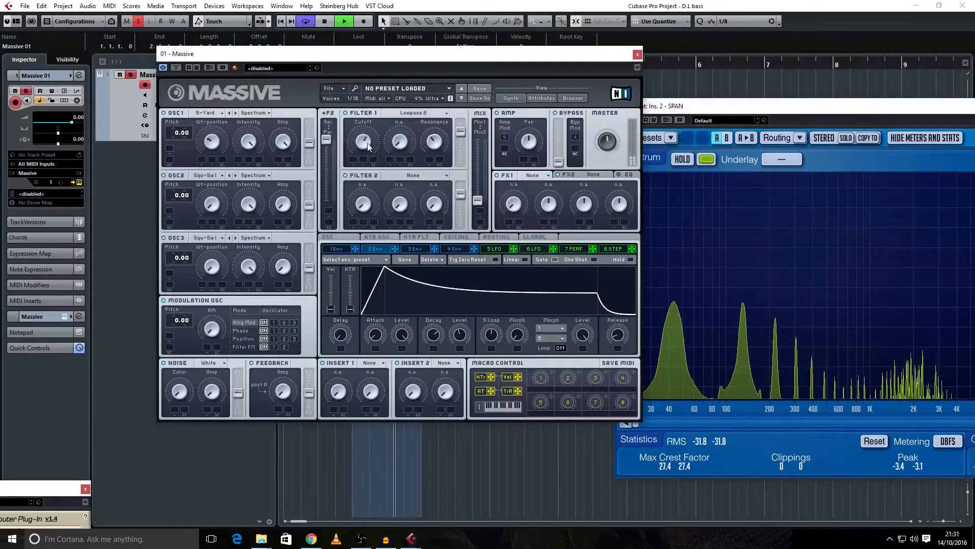
left_click_drag(368, 148, 369, 170)
key("space")
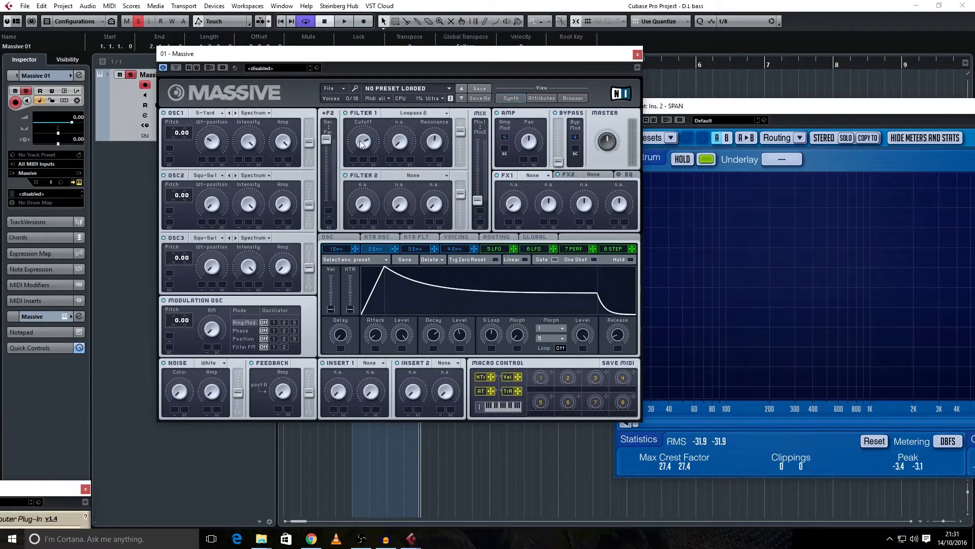
key("space")
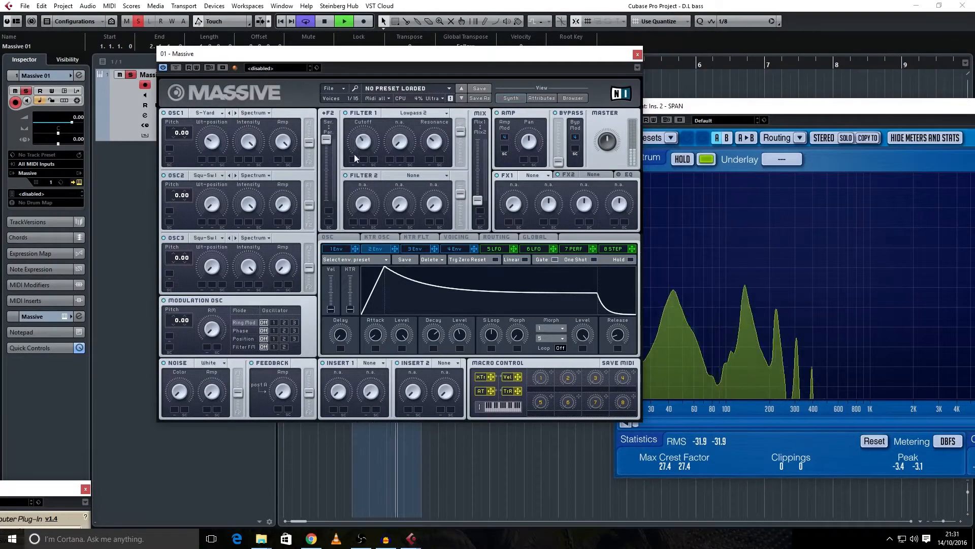
key("space")
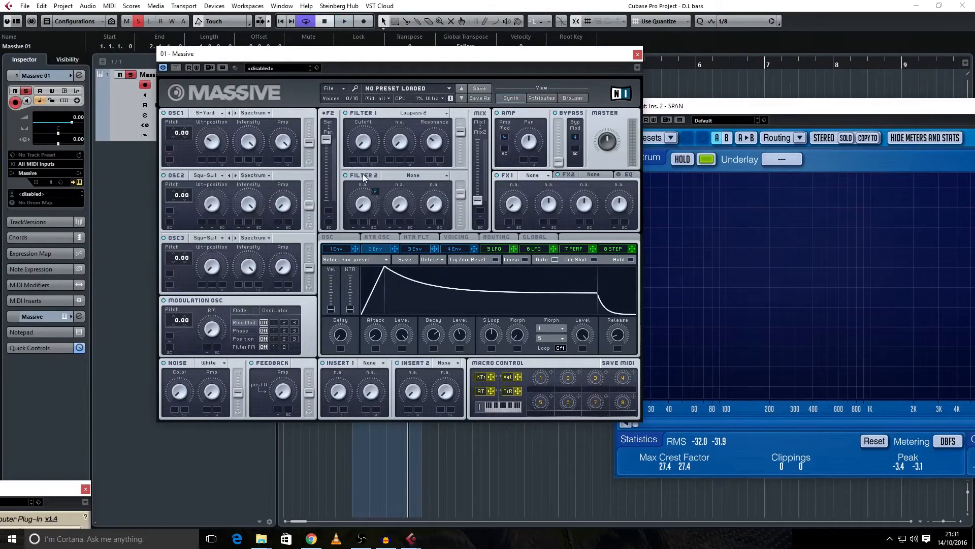
Assign envelope 2 to the Filter 1 cutoff with a positive modulation range and audition the loop
left_click_drag(363, 173, 354, 162)
key("space")
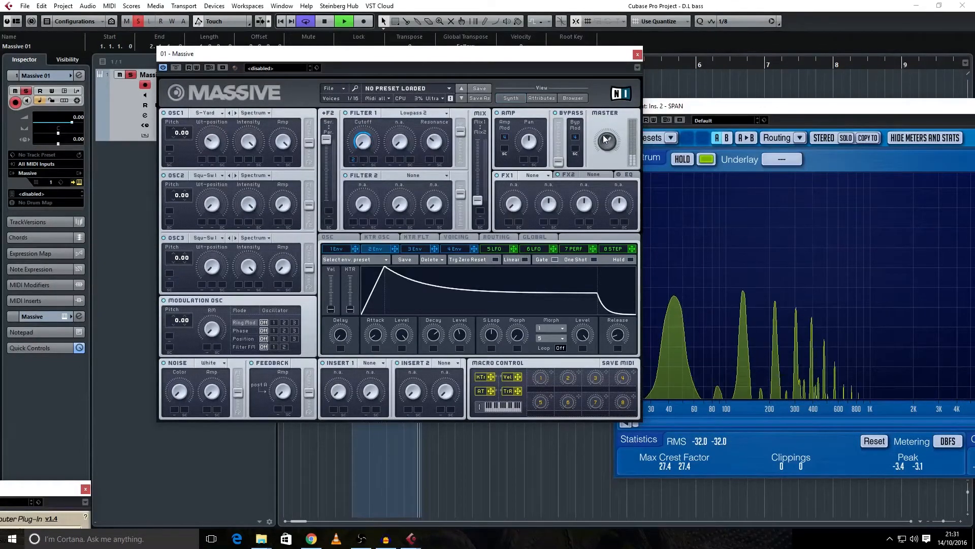
key("space")
Load the Sine Shaper into Insert 1, adjust its drive and check its place in the signal routing during playback
left_click(371, 363)
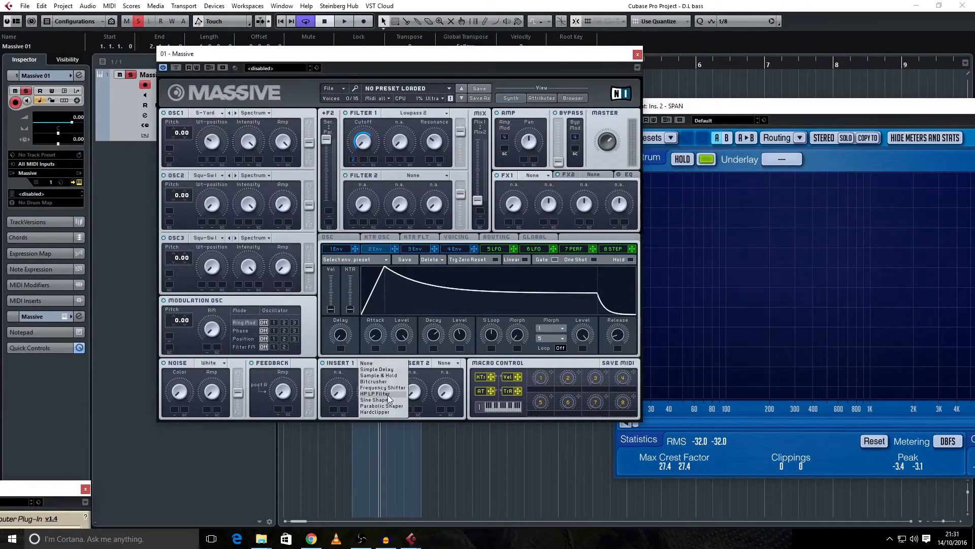
left_click(386, 399)
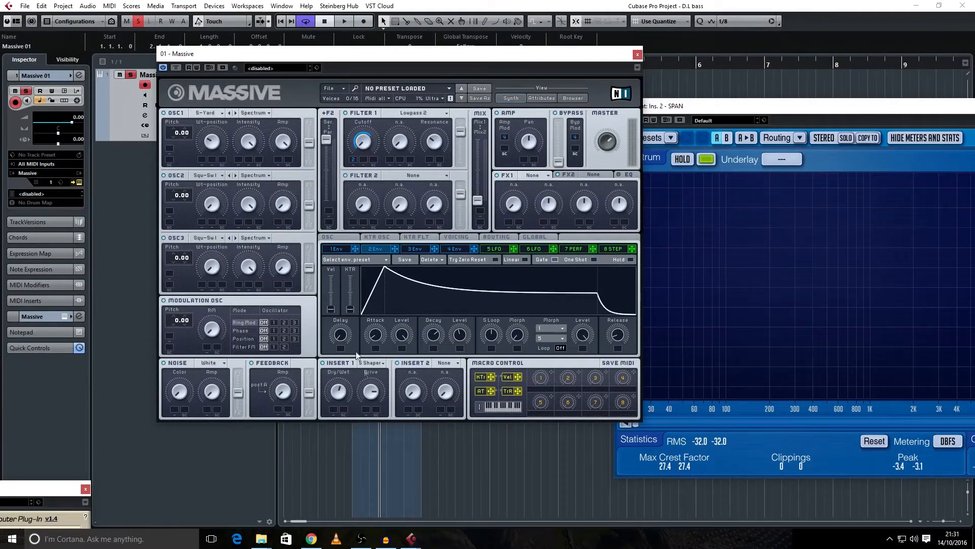
left_click(497, 237)
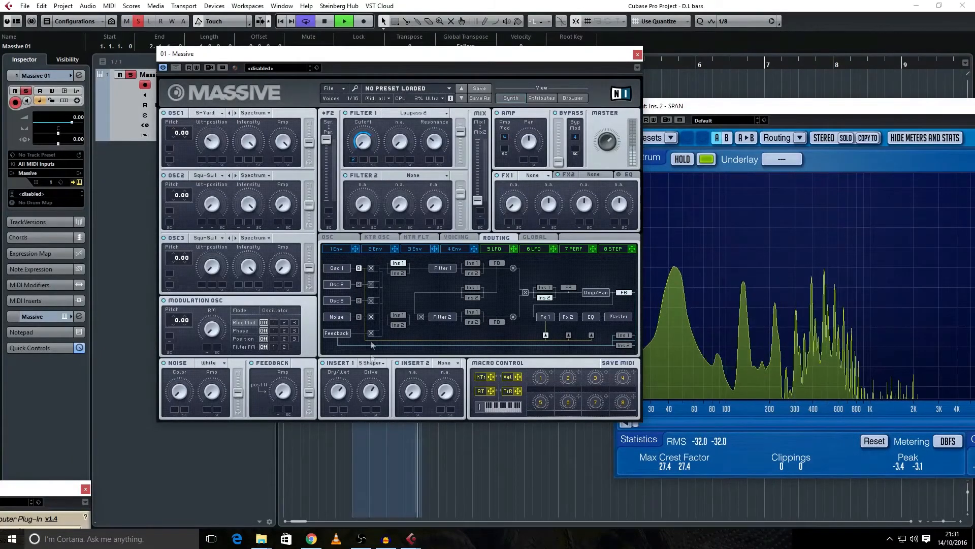
left_click(375, 248)
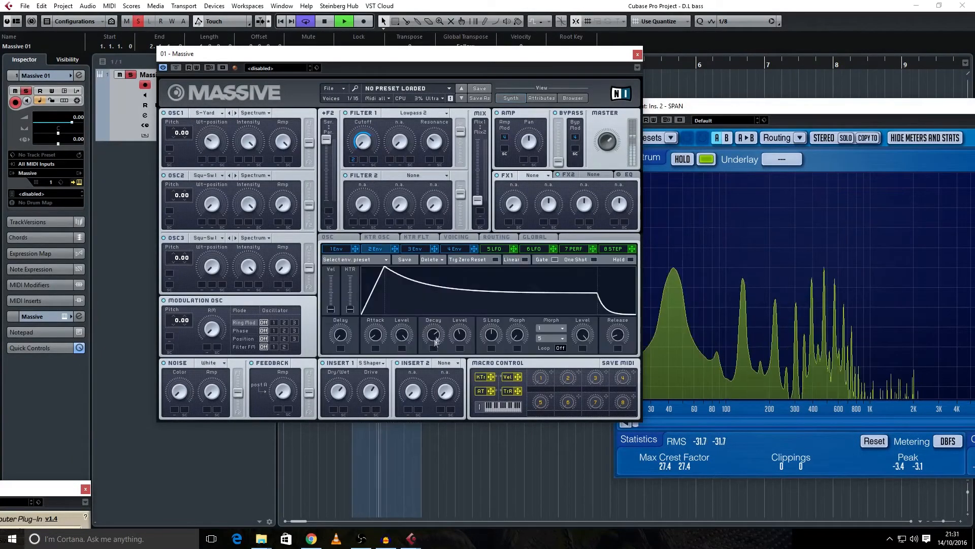
Compare Insert 1 placed after Filter 1 with Insert 1 placed before it while the loop plays, keeping it before the filter
left_click(496, 238)
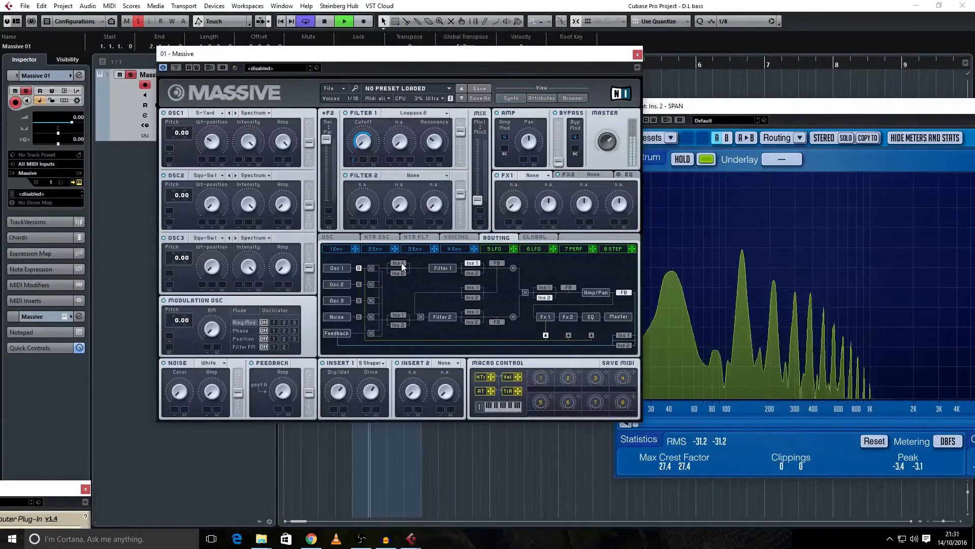
left_click(472, 264)
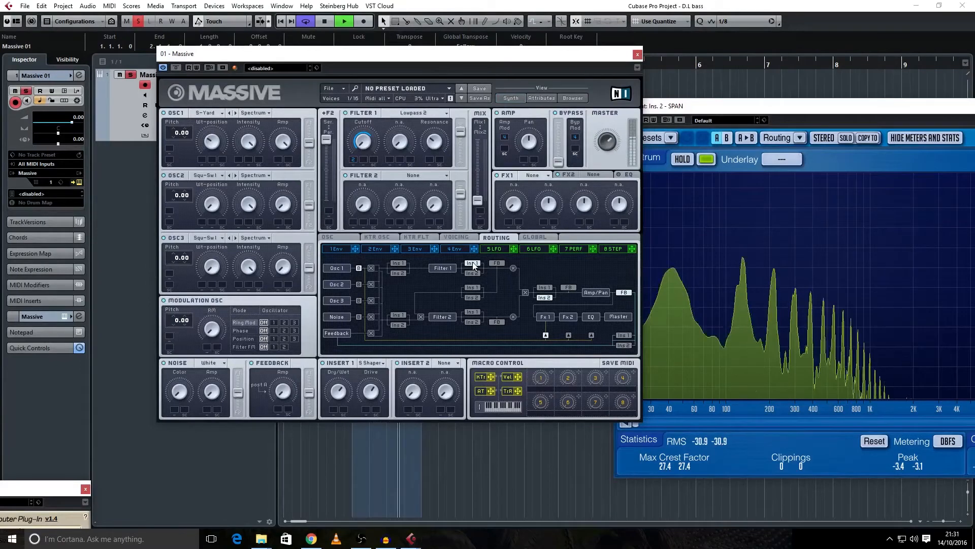
left_click(398, 263)
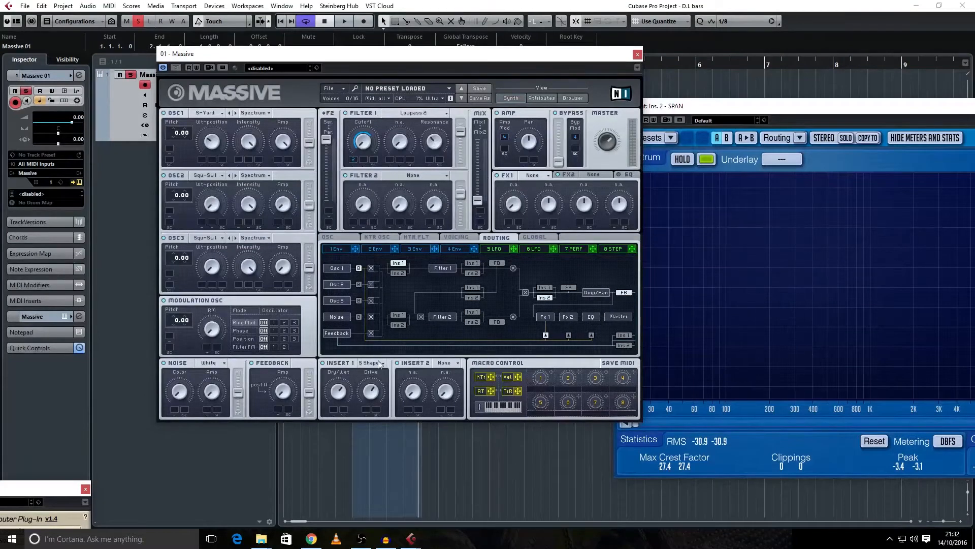
key("space")
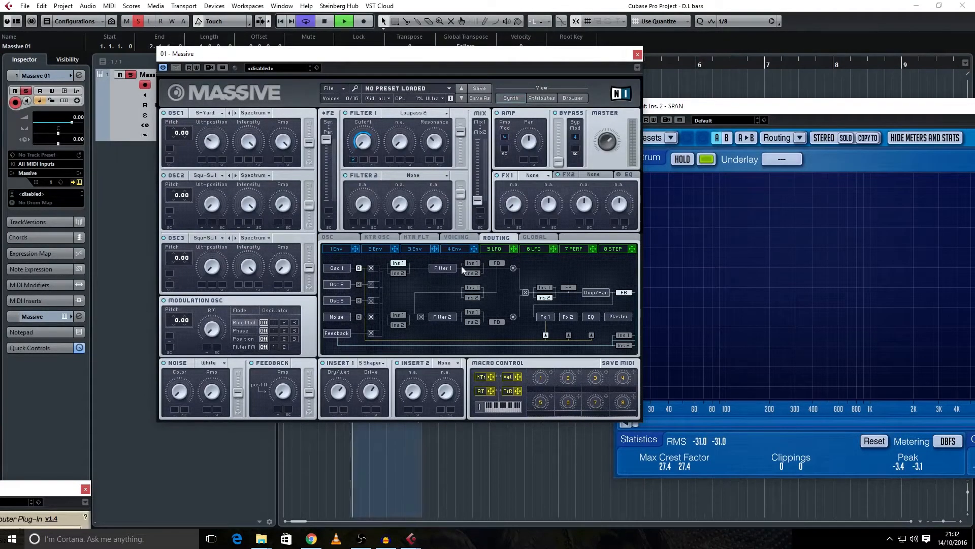
left_click(472, 263)
left_click(398, 263)
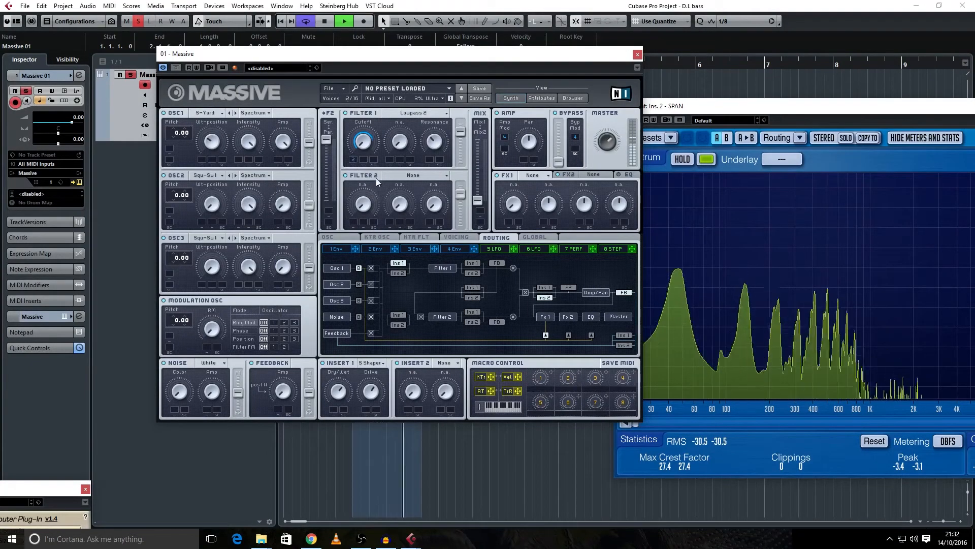
key("space")
Assign envelope 1 to the Filter 1 cutoff with a shorter decay and minimum decay level, and audition the loop
left_click(359, 249)
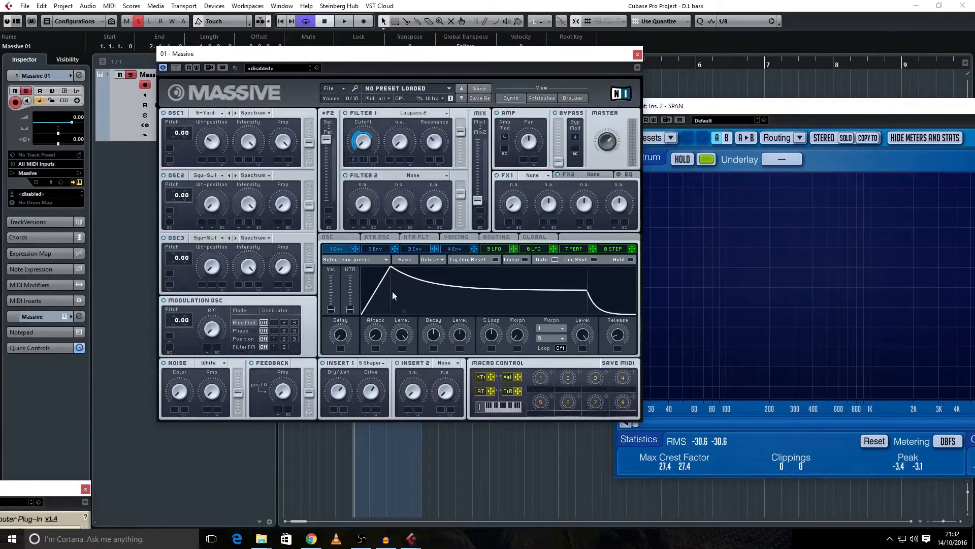
left_click_drag(461, 337, 452, 406)
left_click_drag(433, 326, 432, 334)
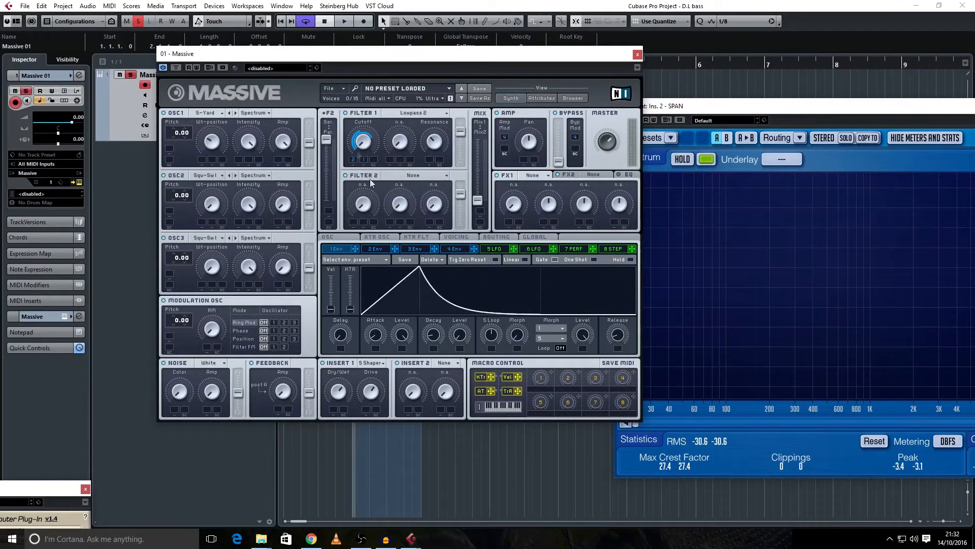
key("space")
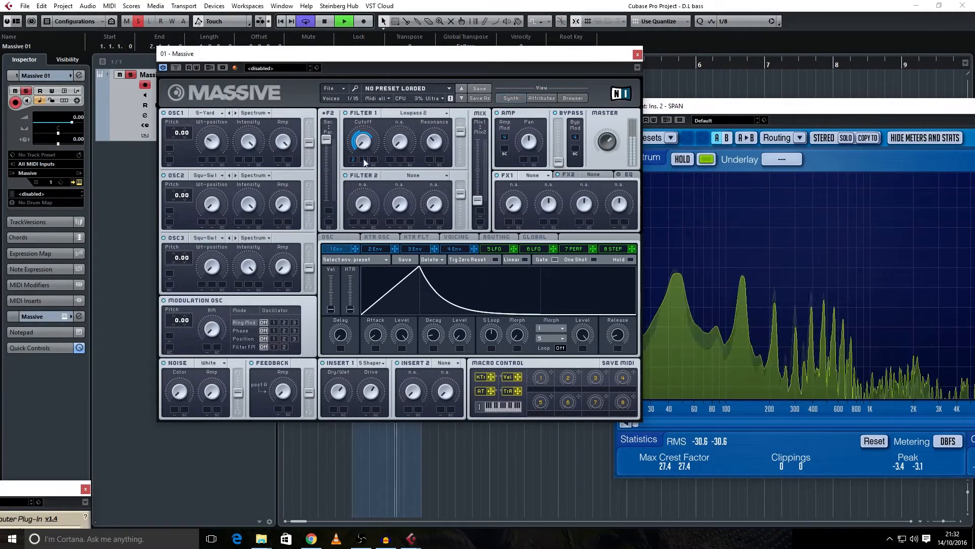
key("space")
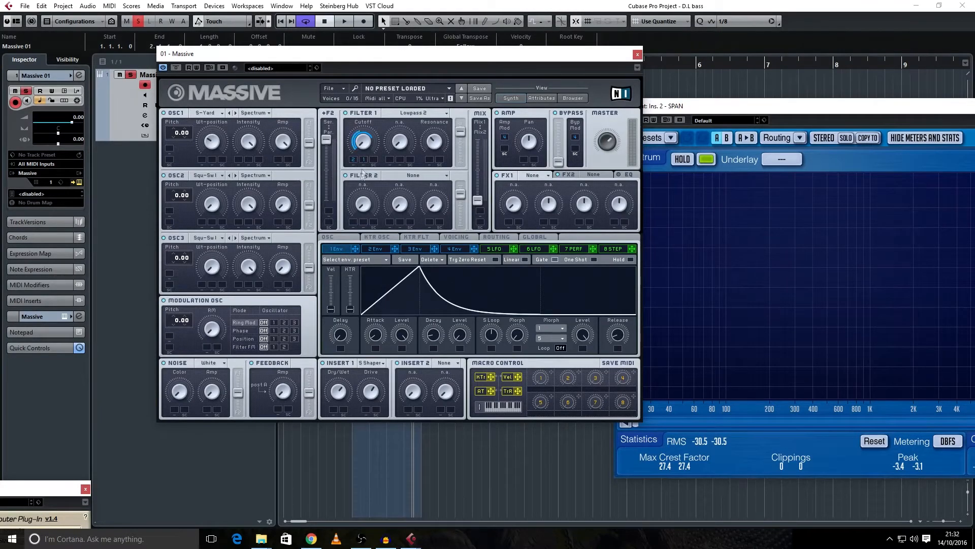
Lower the attack level of envelope 1 while auditioning the loop
key("space")
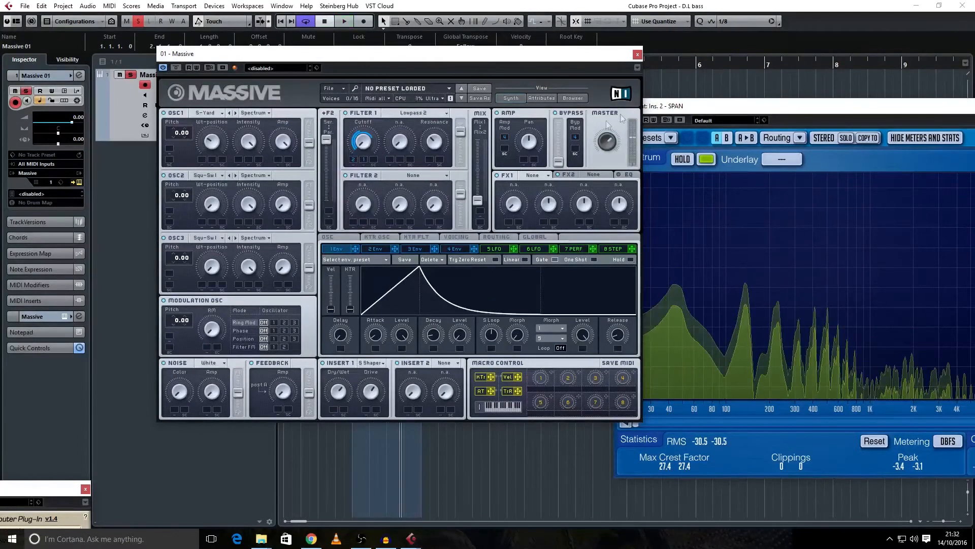
key("space")
key("space")
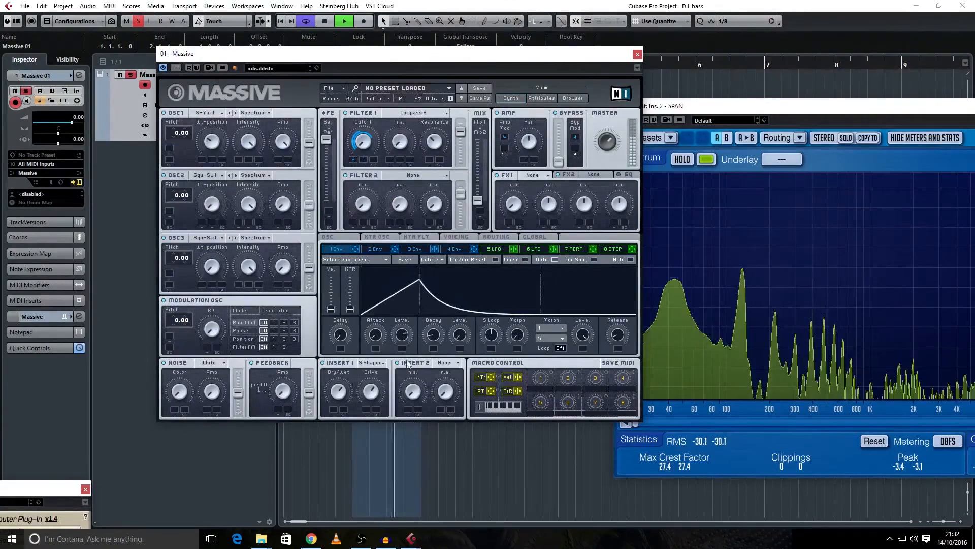
key("space")
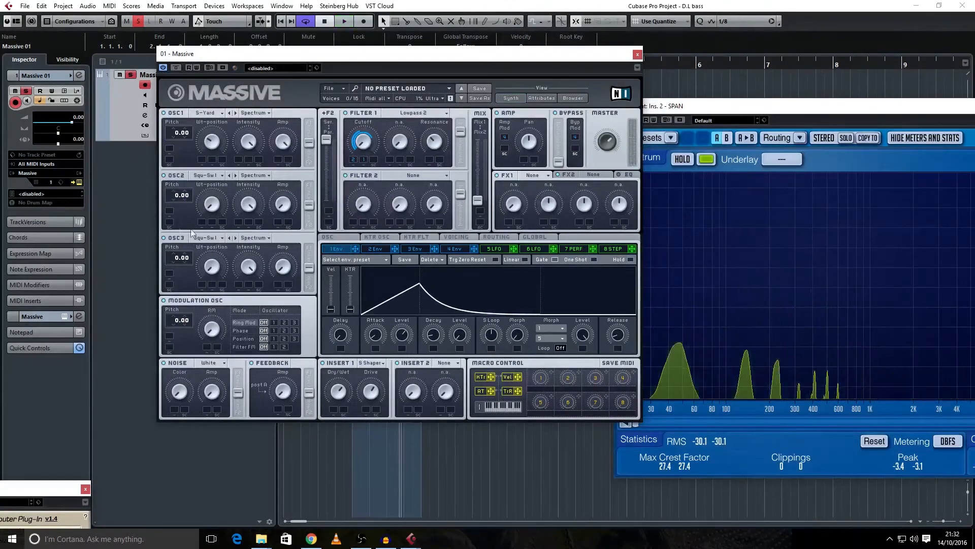
Set oscillator 2 to the Sonic wavetable and audition it with the loop
left_click(213, 176)
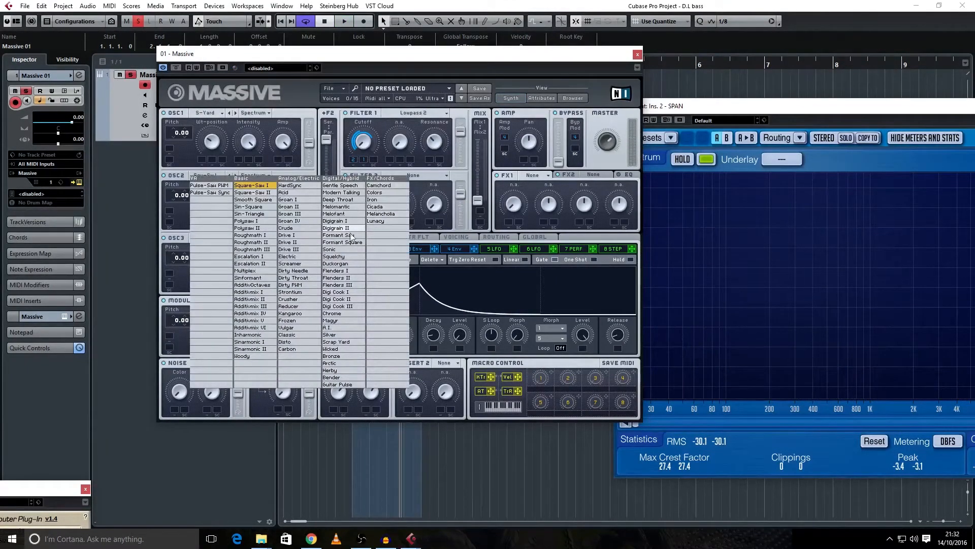
left_click(335, 249)
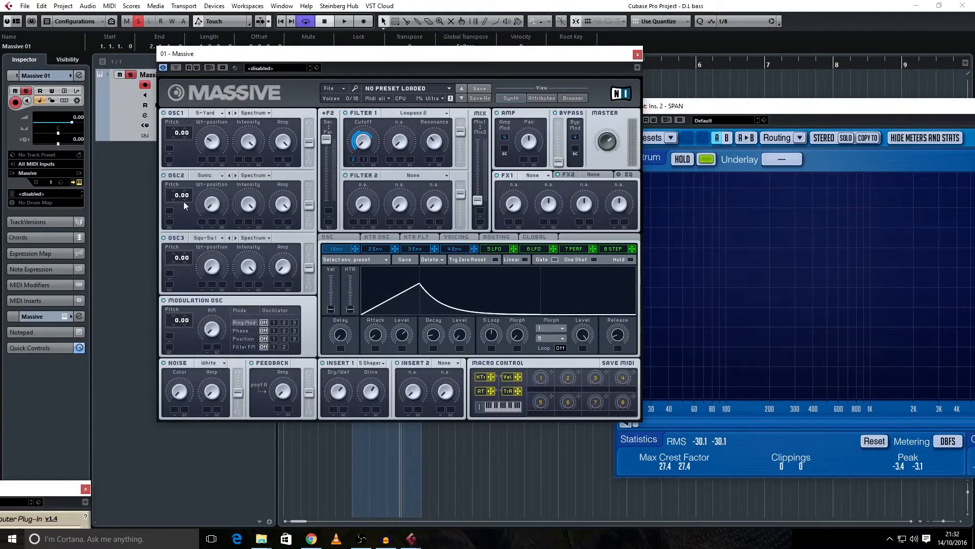
key("space")
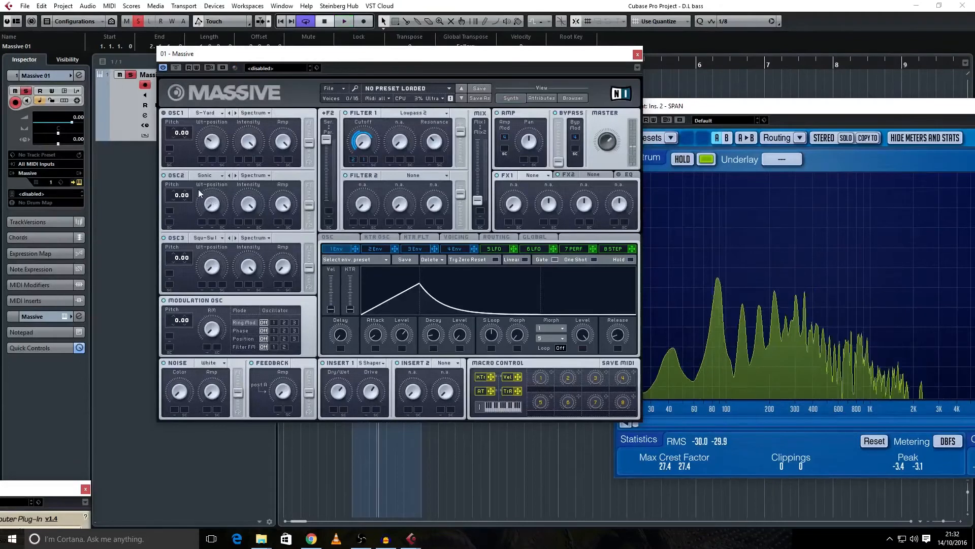
key("space")
Apply phase modulation to oscillator 2 with the modulation oscillator pitch at 24.00 and audition the loop
left_click(273, 331)
left_click(284, 330)
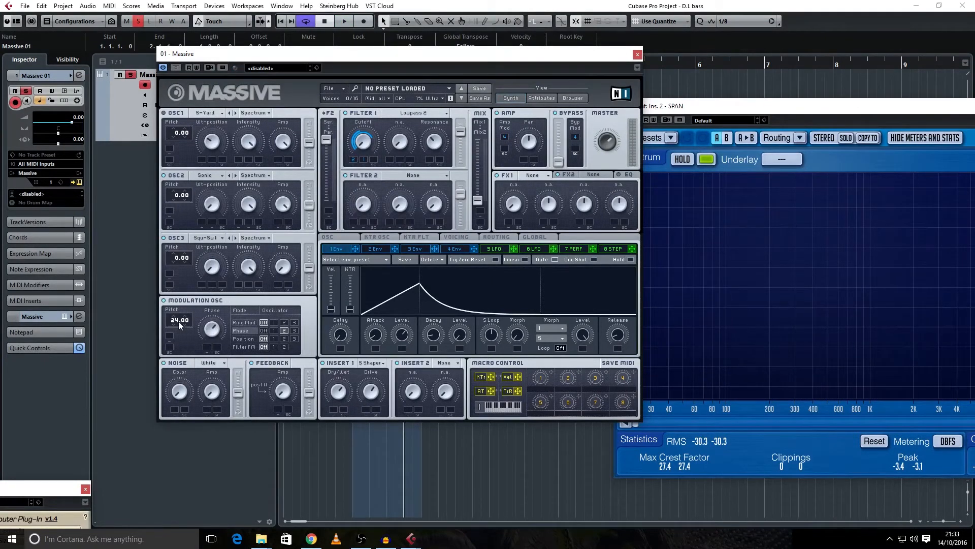
key("space")
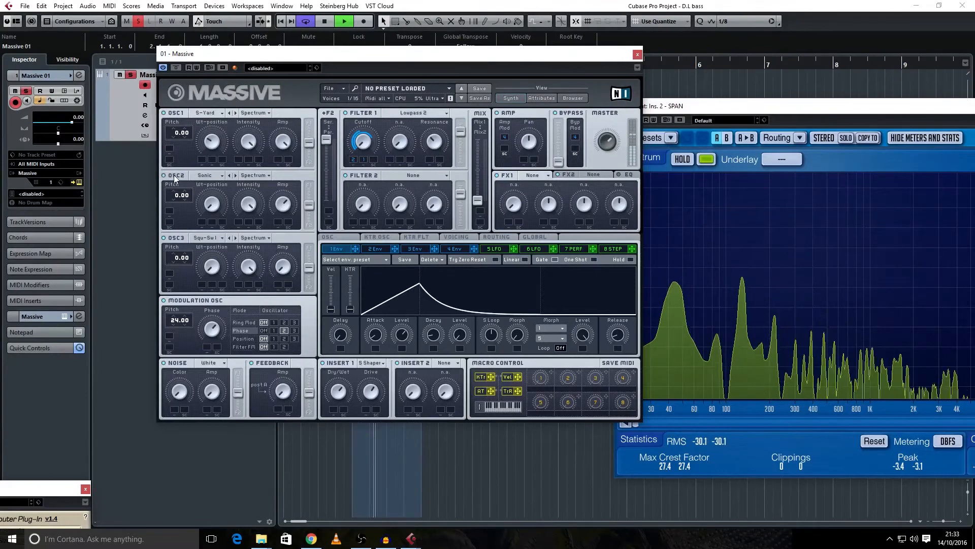
key("space")
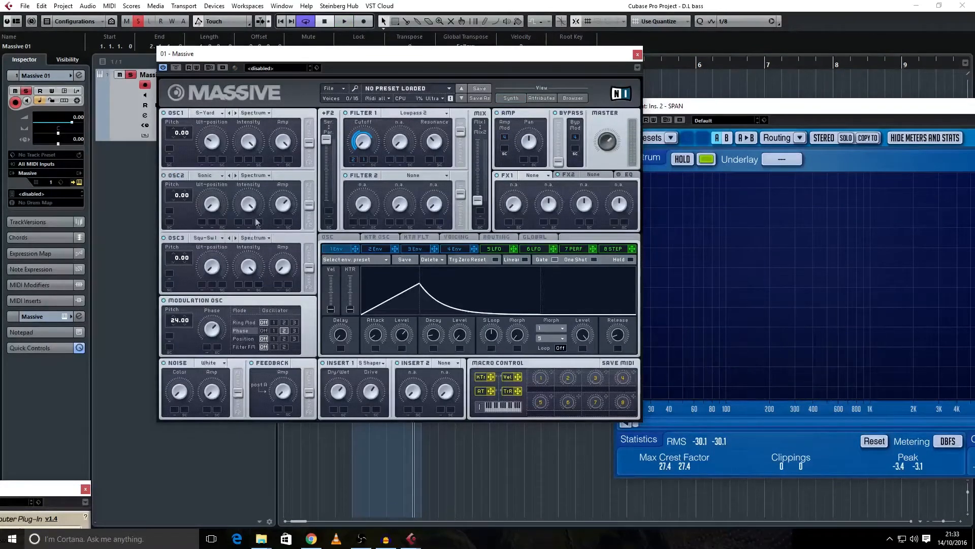
Shorten the decay of envelope 2 while the loop plays
key("space")
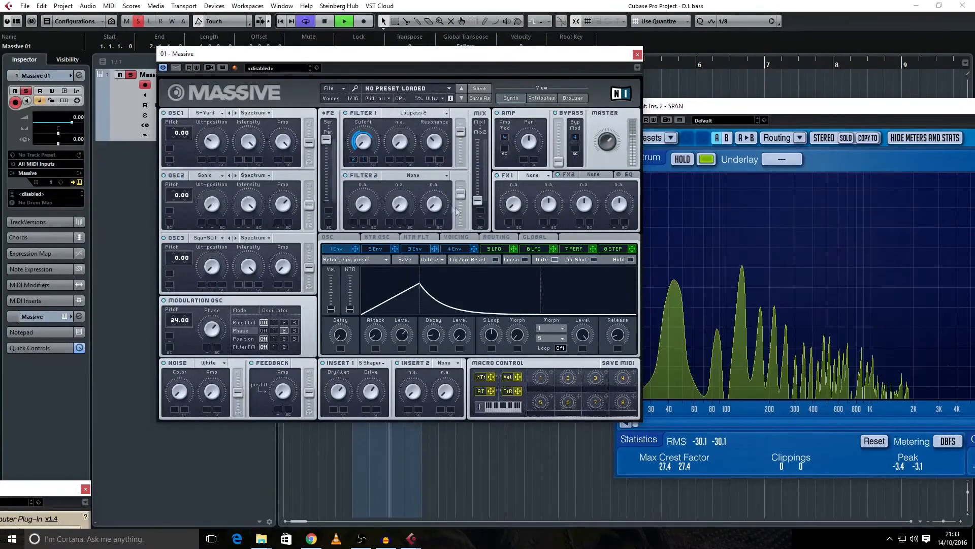
left_click(377, 249)
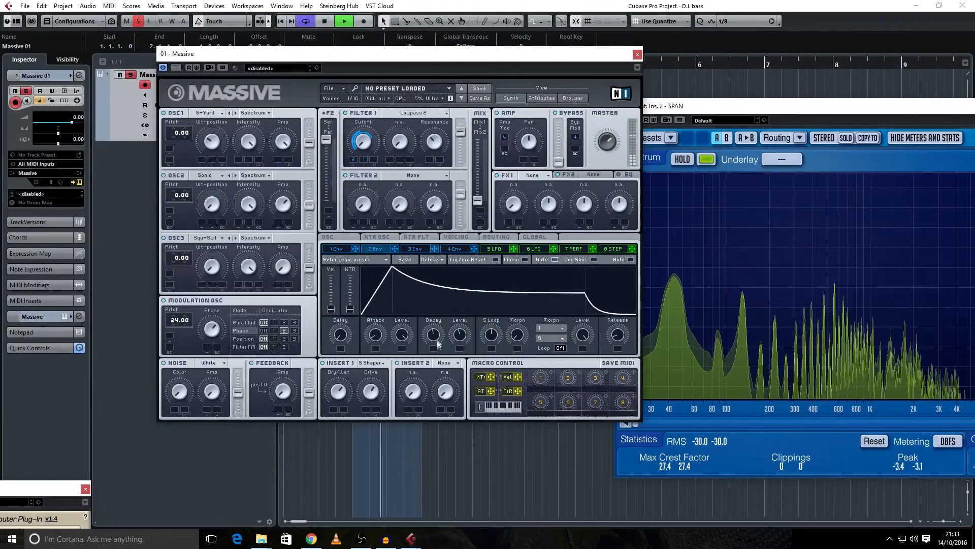
key("space")
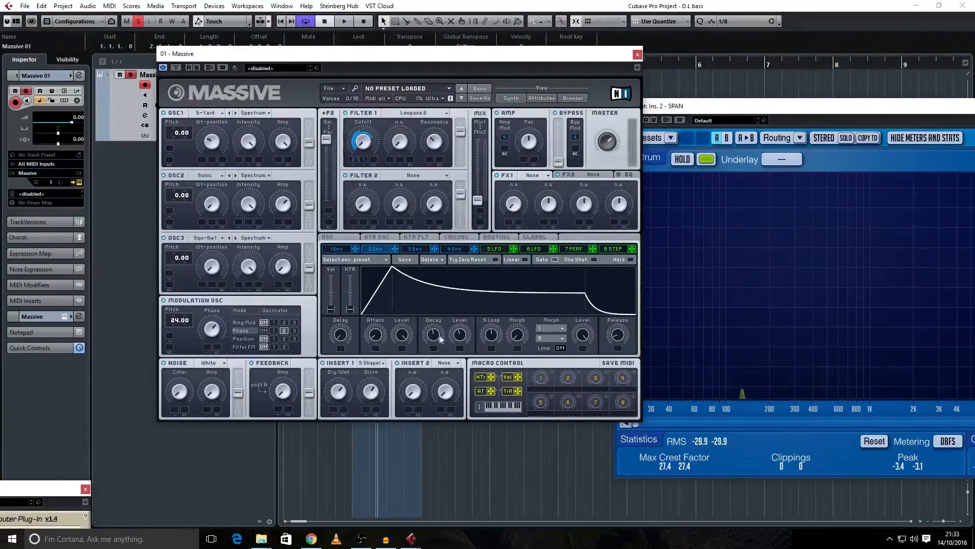
Set the unison voices to 5 and enable a small pitch cutoff spread, auditioning the detune with the loop
left_click(456, 238)
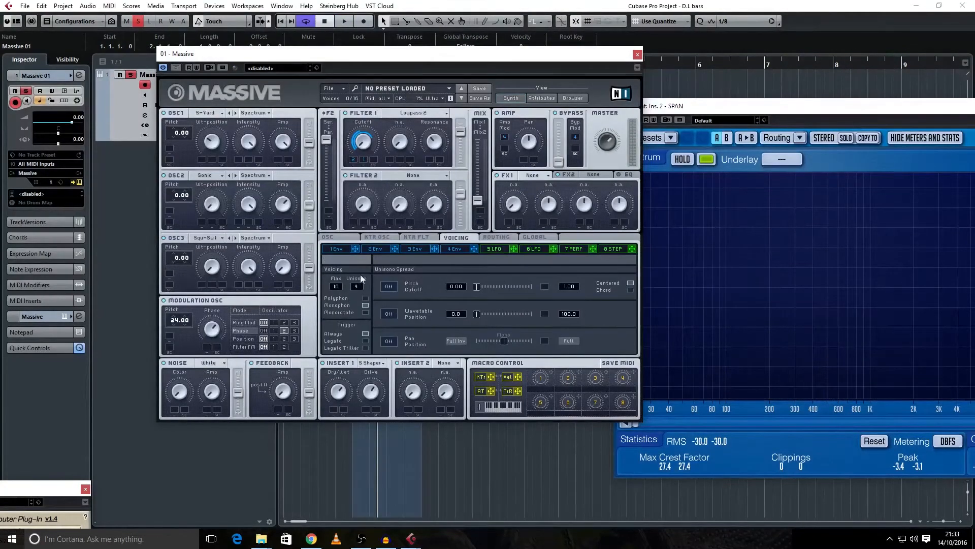
left_click_drag(361, 274, 361, 273)
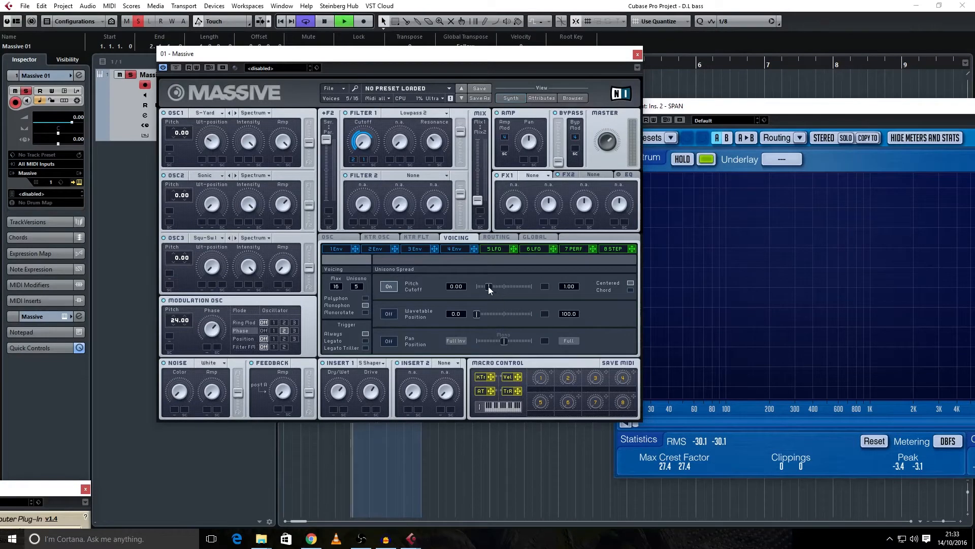
mouse_move(489, 285)
left_mouse_down()
mouse_move(533, 285)
mouse_move(479, 285)
left_mouse_up()
key("space")
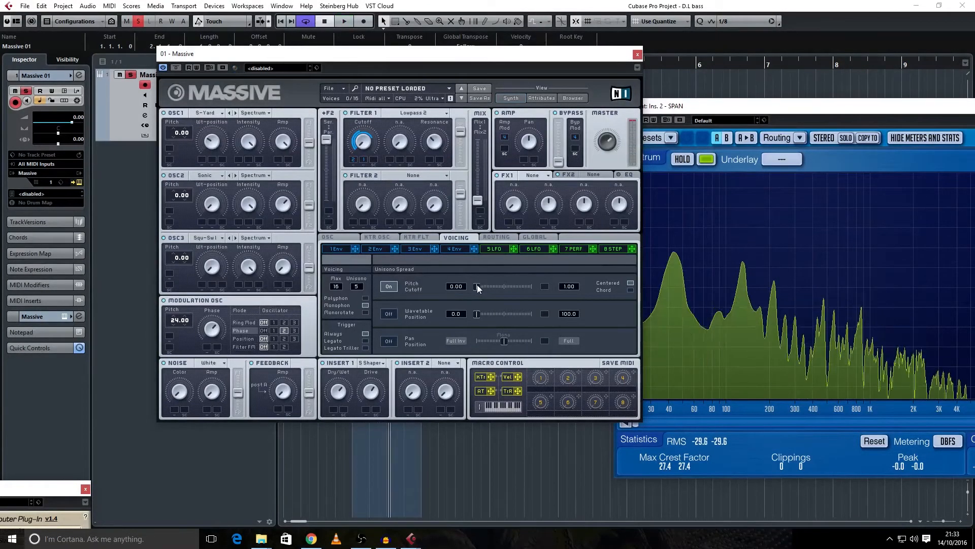
key("space")
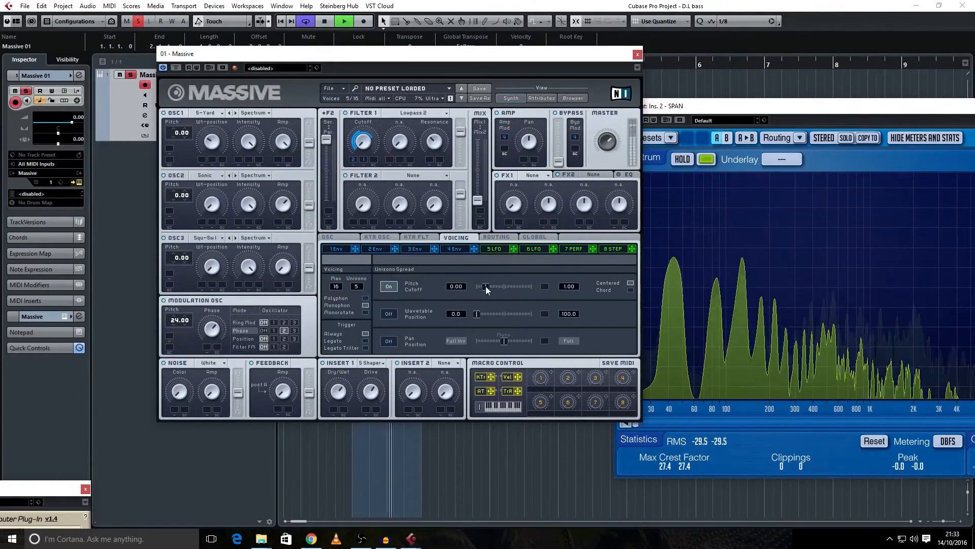
Enable and adjust the unison pan position spread, and shorten the decay of envelope 2 slightly during playback
left_click(384, 341)
left_click_drag(503, 340, 435, 336)
left_click(378, 249)
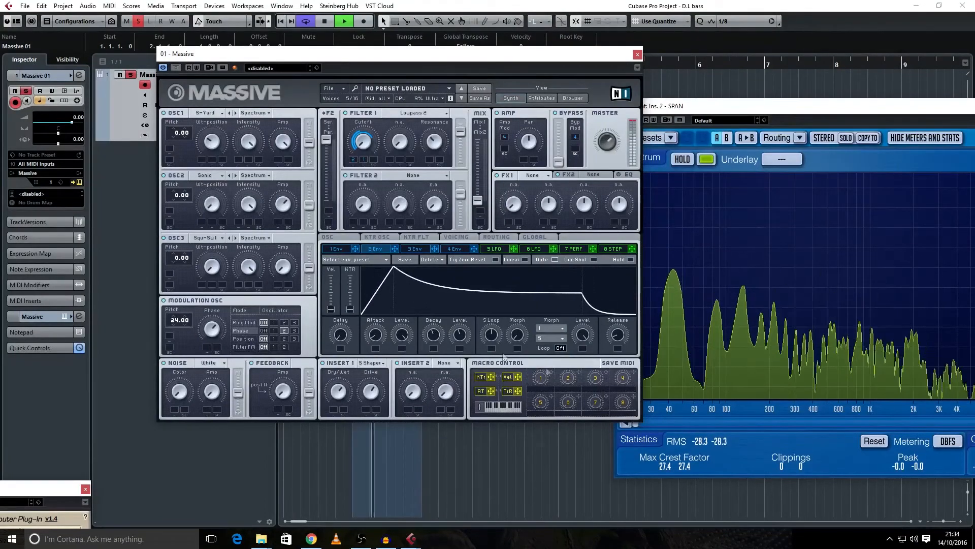
Assign macro control 1 to the decay of envelope 2, adjust the decay, and record automation during loop playback
left_click_drag(552, 372, 434, 329)
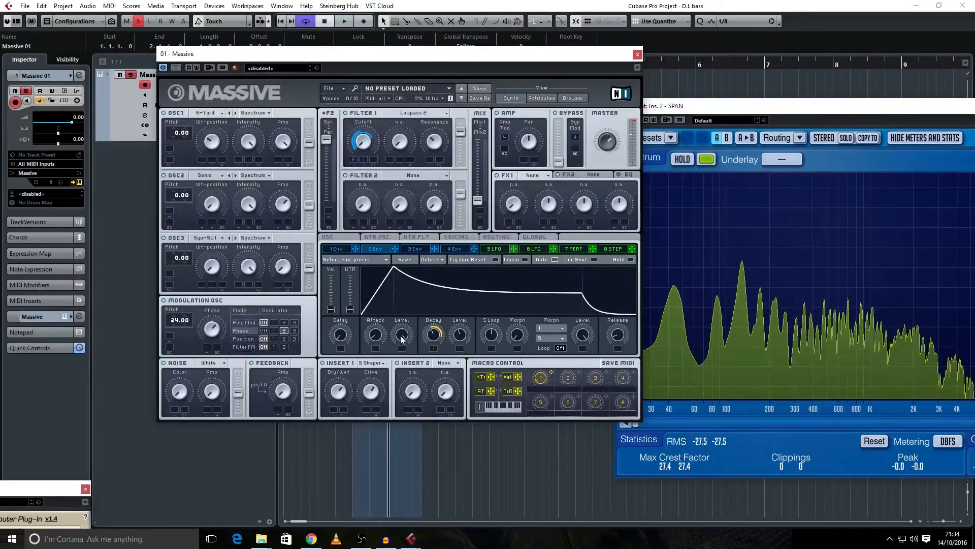
left_click_drag(433, 334, 435, 344)
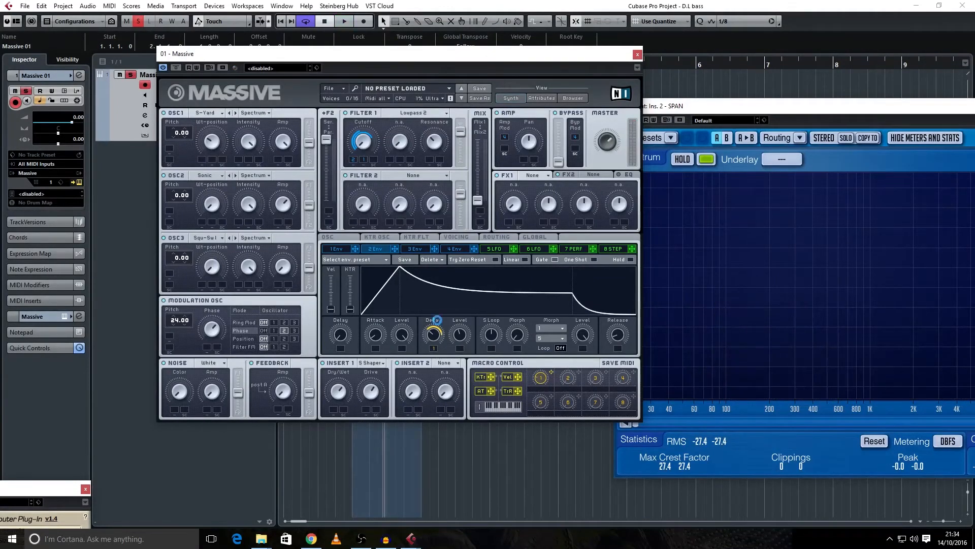
left_click(196, 67)
key("space")
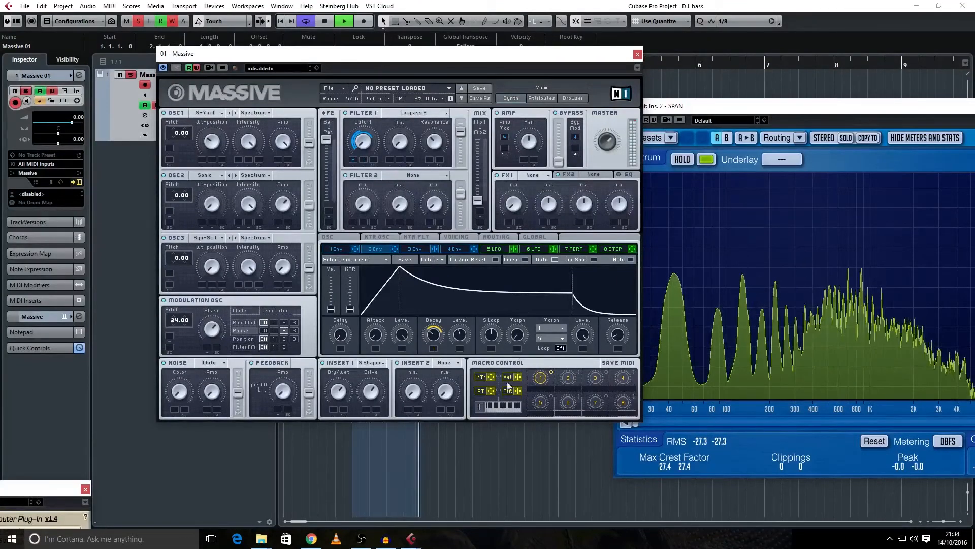
left_click(196, 68)
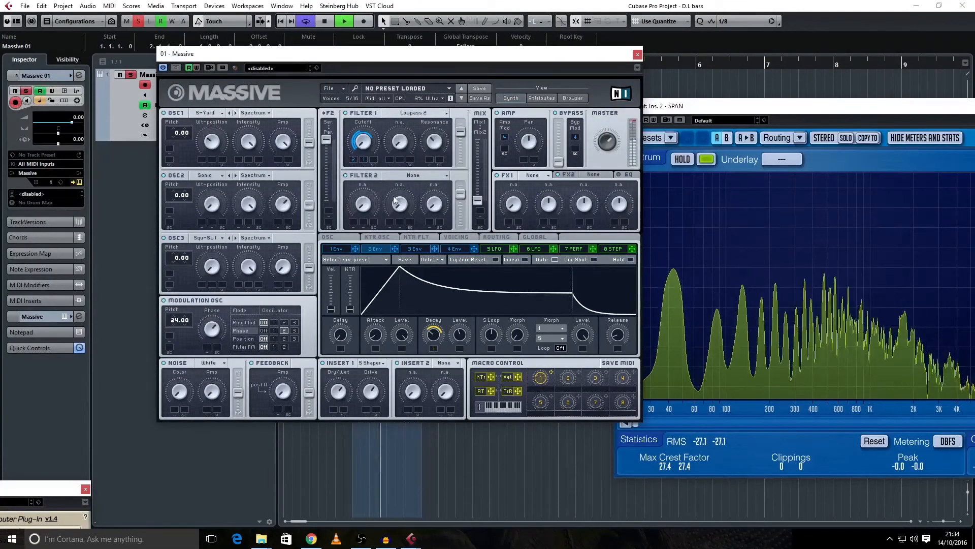
key("space")
Use envelope 3 to modulate the pitches of oscillators 1 and 2 and the modulation oscillator by 64.00, with zero sustain and a shorter decay
left_click(429, 248)
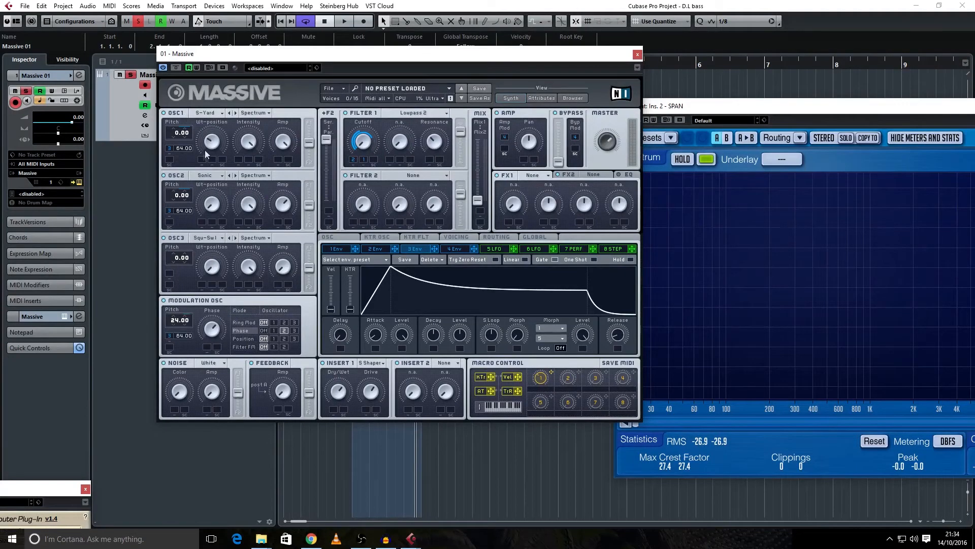
left_click_drag(459, 335, 459, 340)
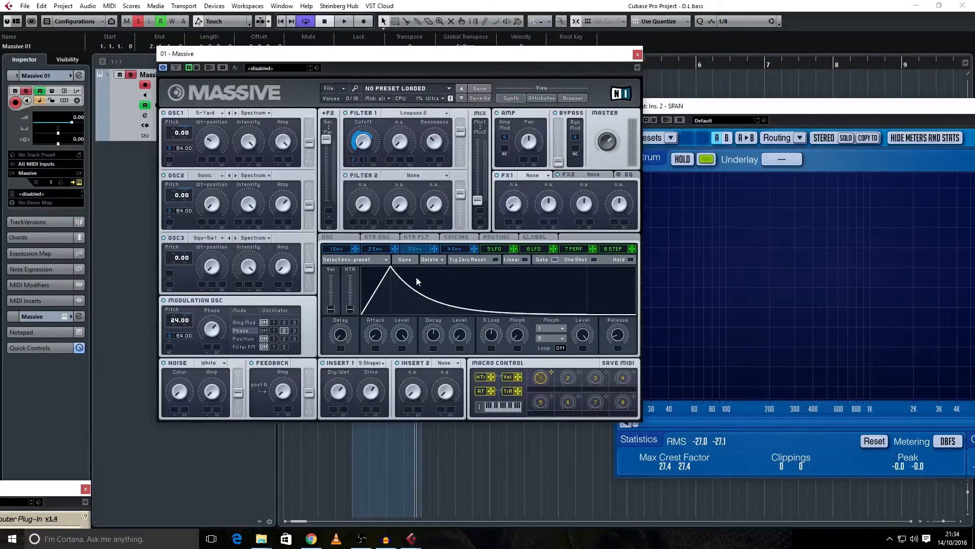
key("space")
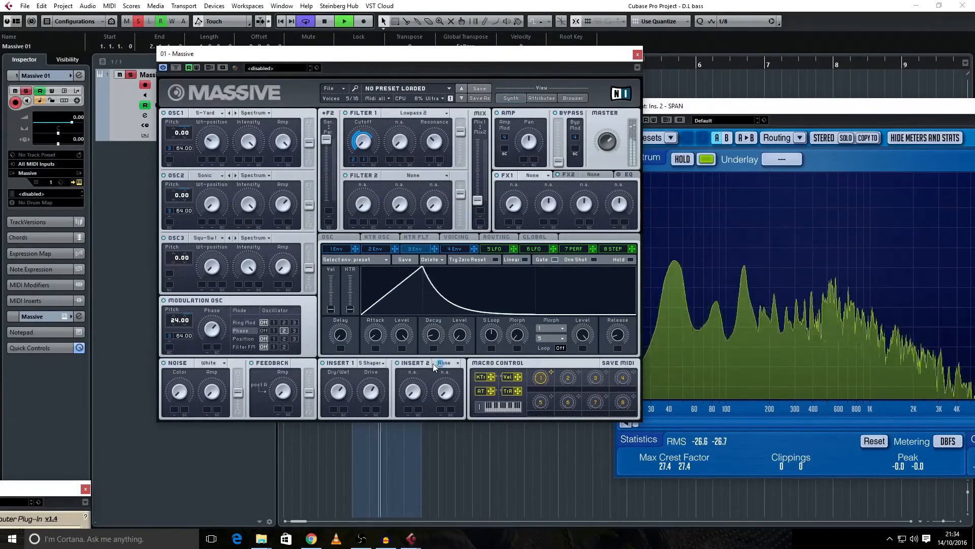
Shorten the decay of envelope 2 slightly while the loop plays
left_click(380, 249)
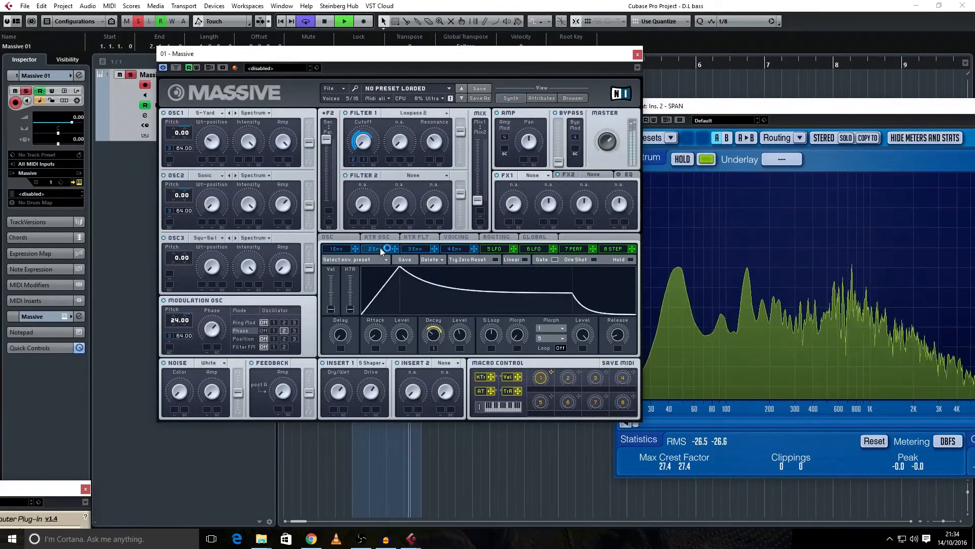
left_click_drag(433, 337, 431, 343)
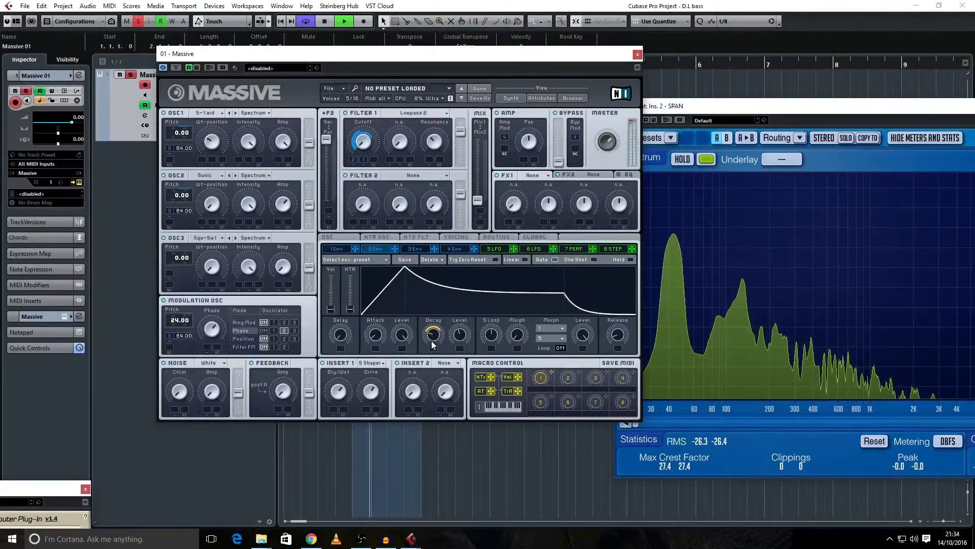
Load Reverb into the FX1 slot and audition its dry/wet amount with the loop
left_click(542, 172)
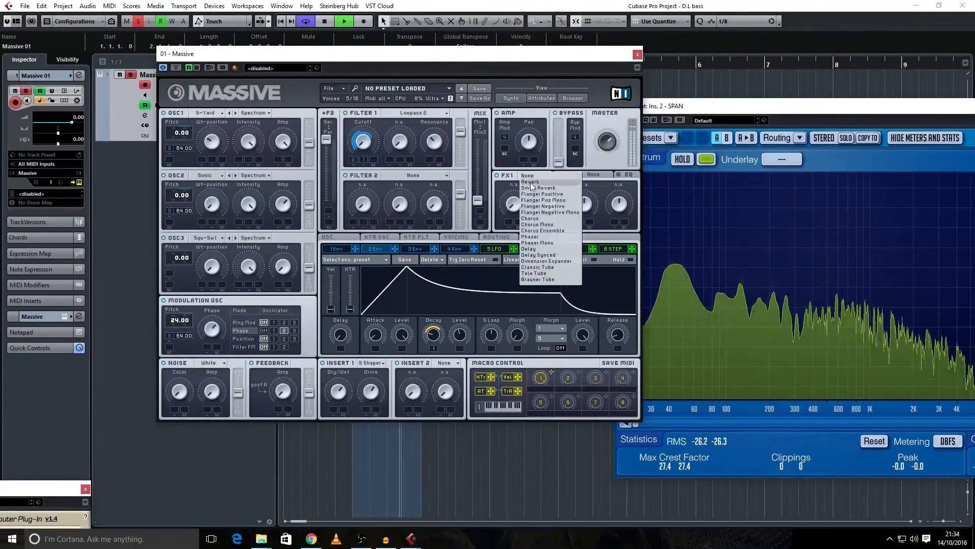
left_click(547, 246)
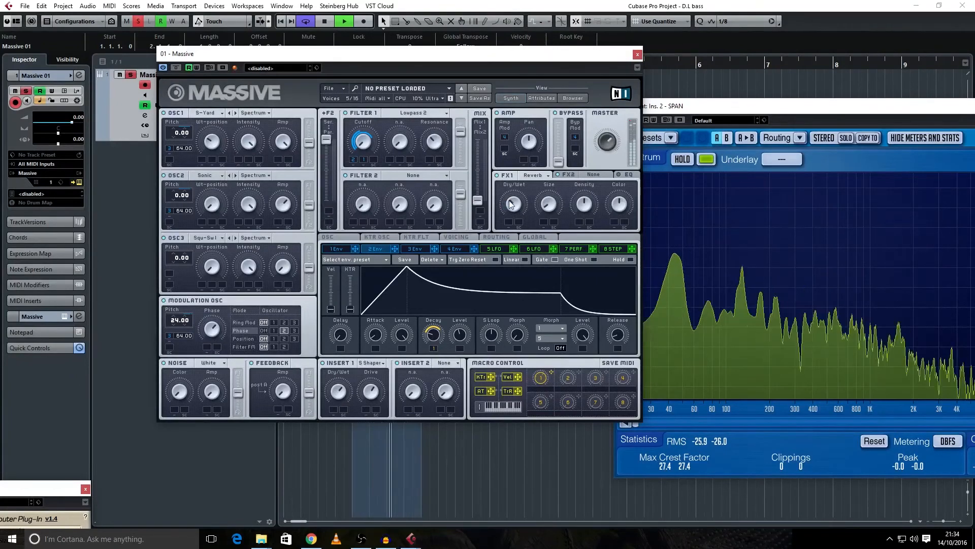
key("space")
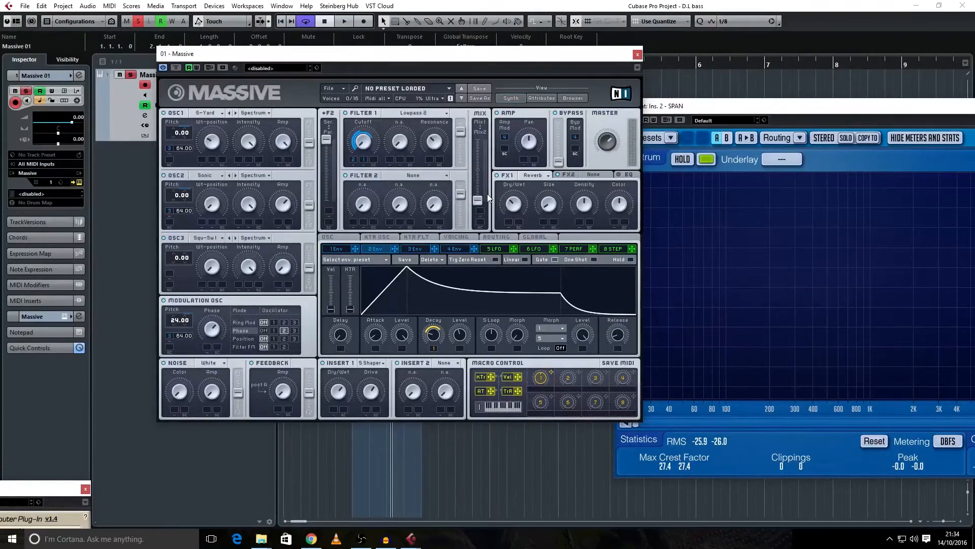
Adjust the color and amp of the white noise while auditioning the loop
key("space")
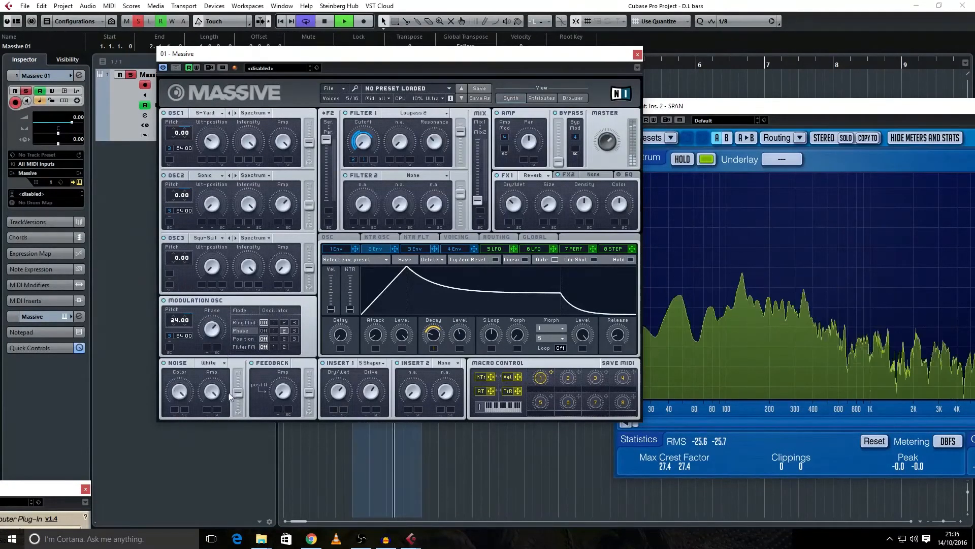
key("space")
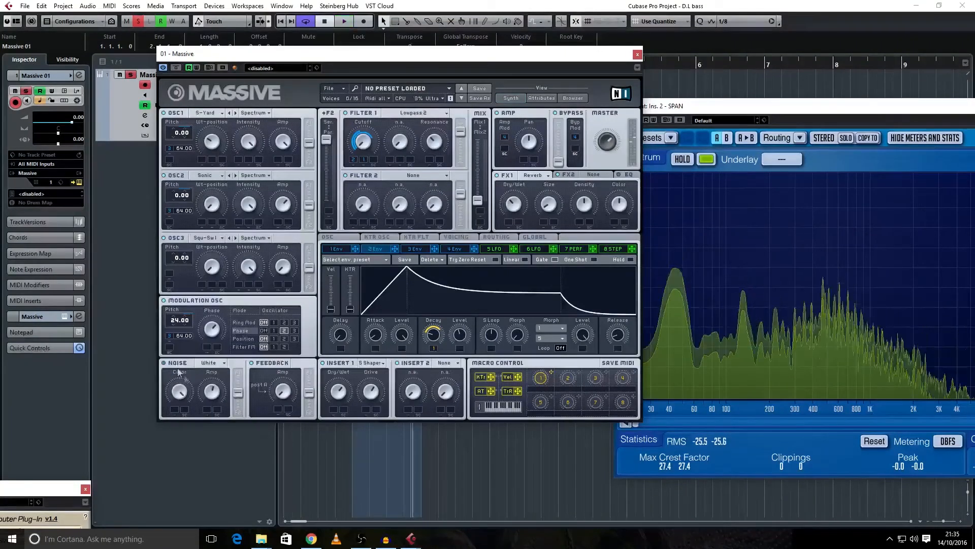
key("space")
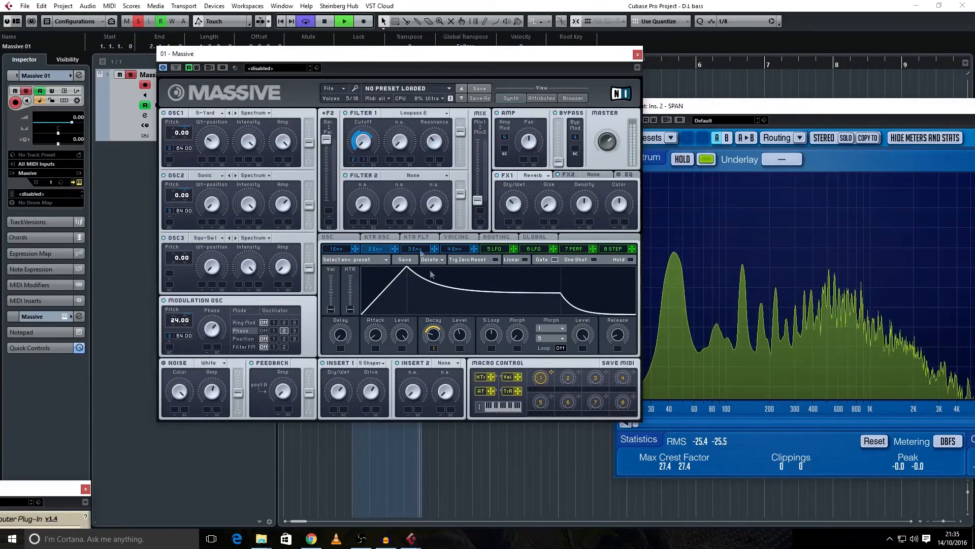
key("space")
Compare the Spectrum and Formant modes on oscillator 1 with the loop, and set its wavetable mode to Bend +
left_click(256, 114)
left_click(253, 137)
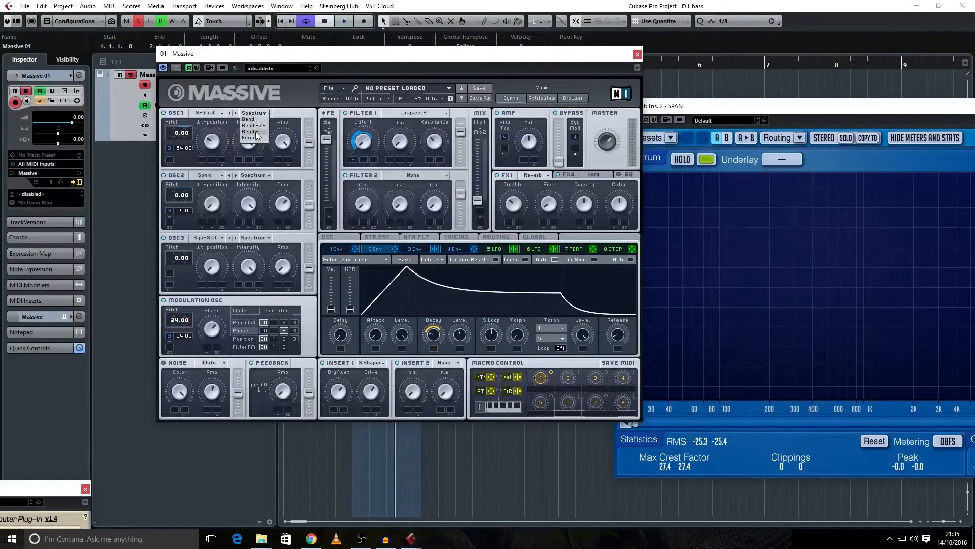
key("space")
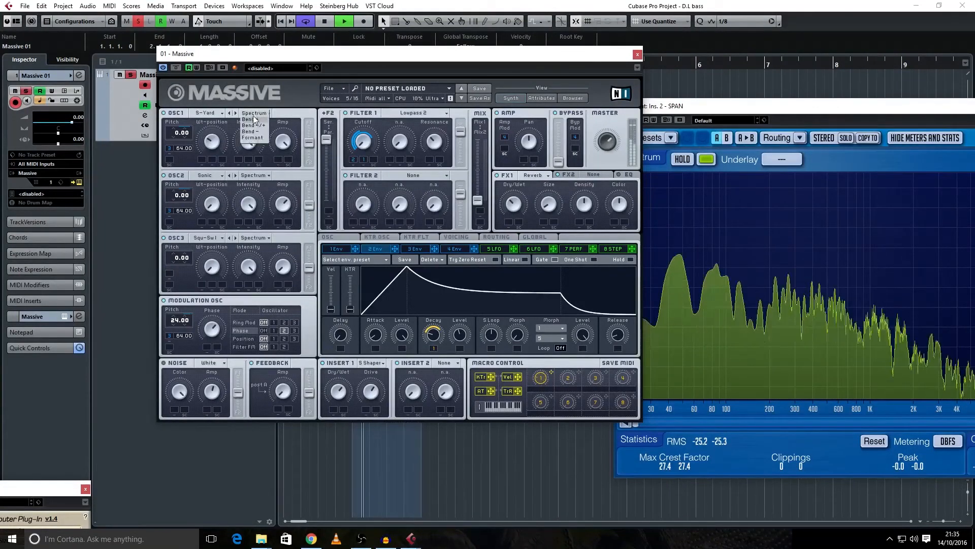
left_click(251, 113)
key("space")
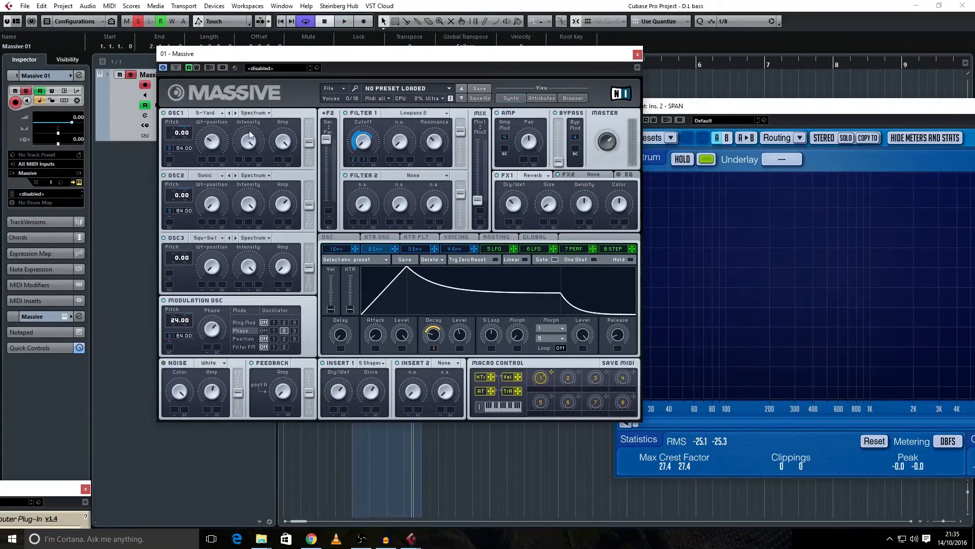
left_click(254, 138)
key("space")
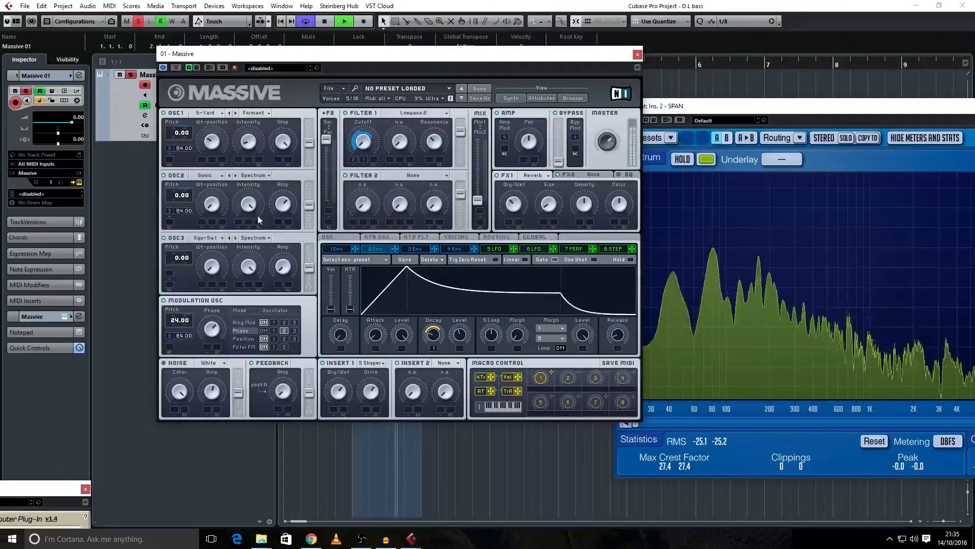
left_click(253, 113)
left_click(252, 121)
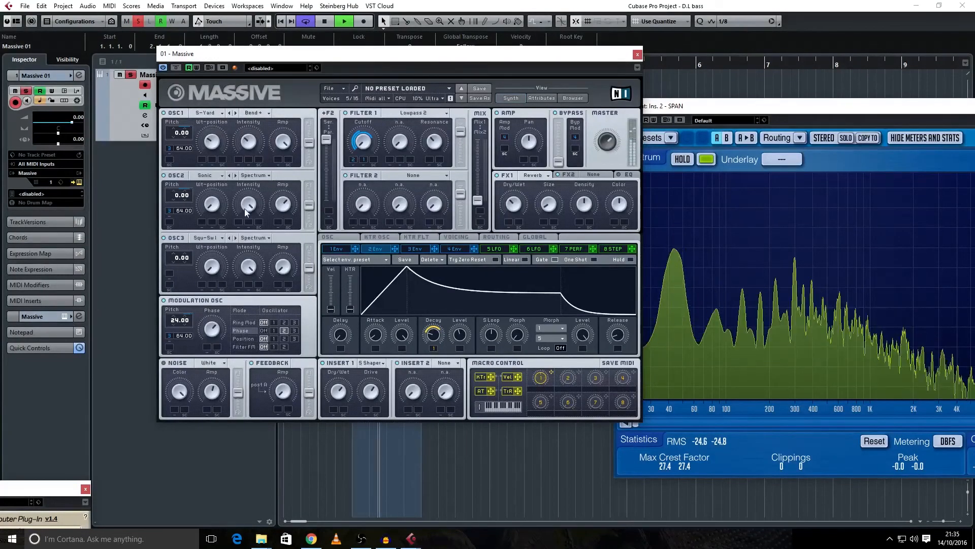
Switch off the FX1 reverb and lower the attack level of envelope 1, auditioning the loop
left_click(415, 248)
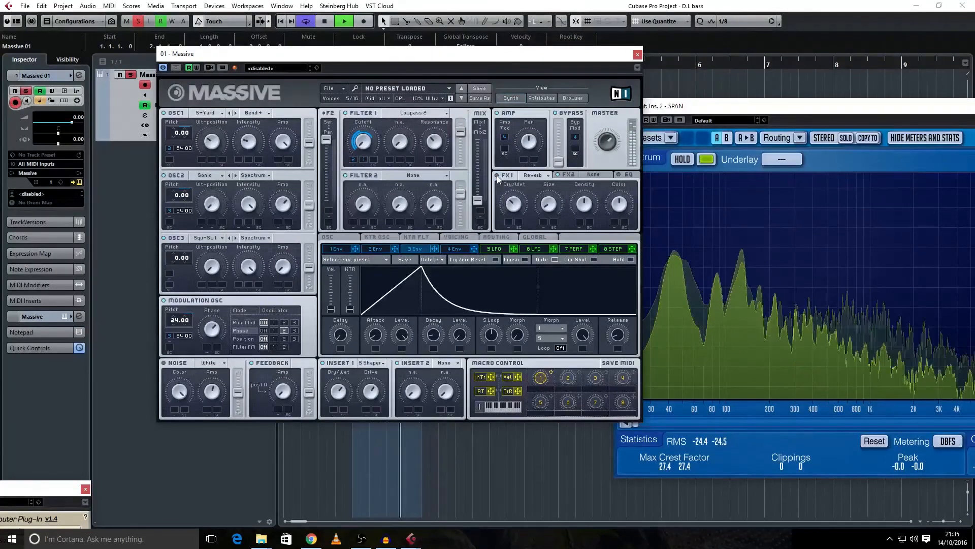
left_click(337, 249)
key("space")
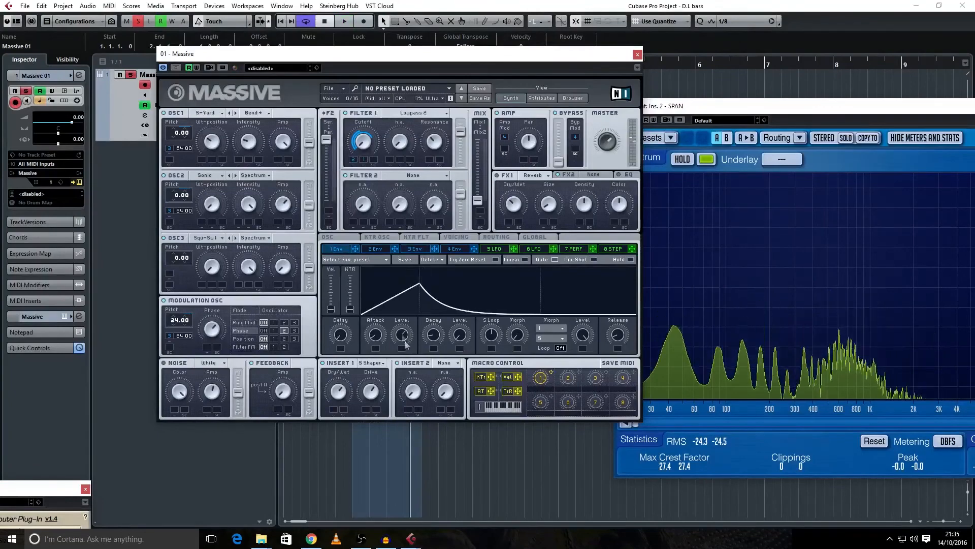
key("space")
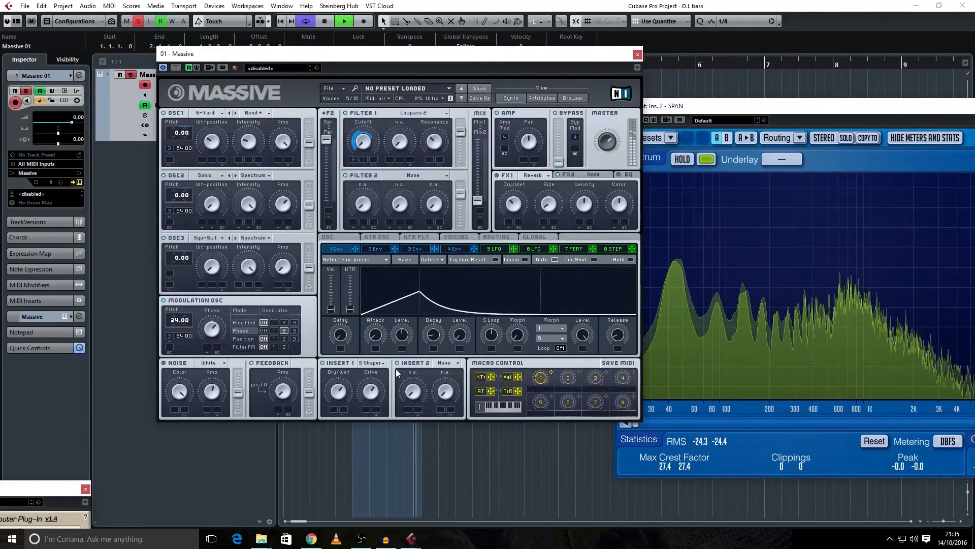
Fine-tune the unison pitch cutoff spread and adjust the resonance of filter 1 during playback
left_click(456, 237)
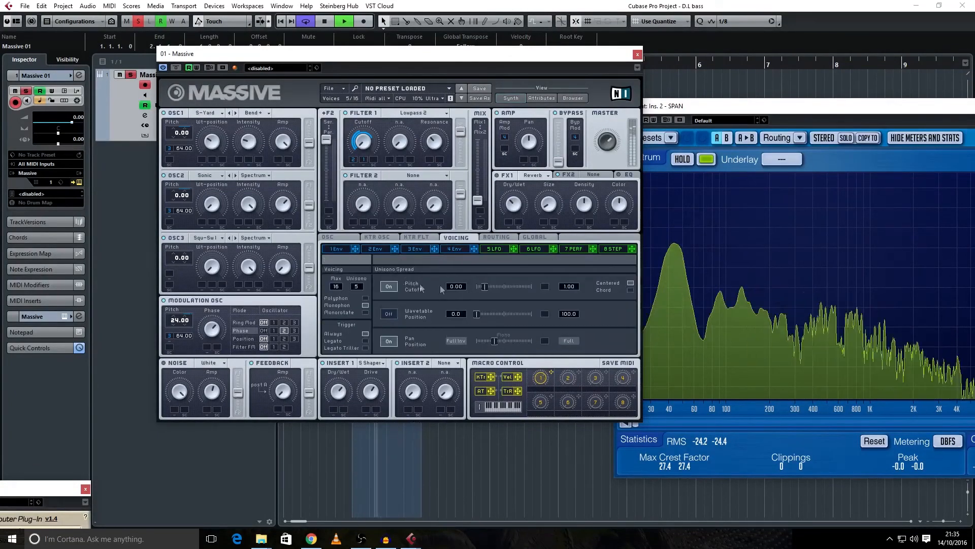
mouse_move(485, 287)
left_mouse_down()
mouse_move(497, 288)
mouse_move(484, 285)
left_mouse_up()
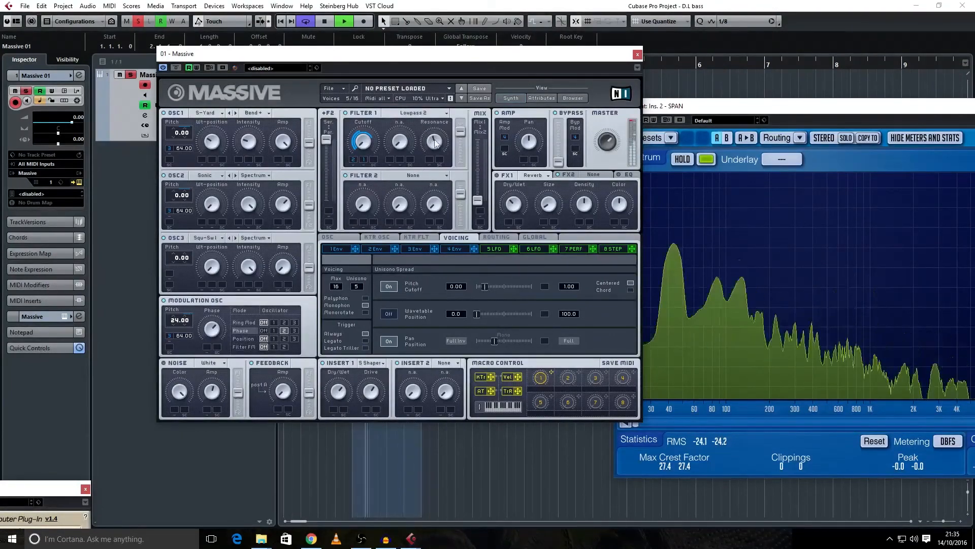
Lower the attack level of envelope 2, assign macro control 1 to it, and adjust the sine shaper's dry/wet while auditioning
left_click(379, 250)
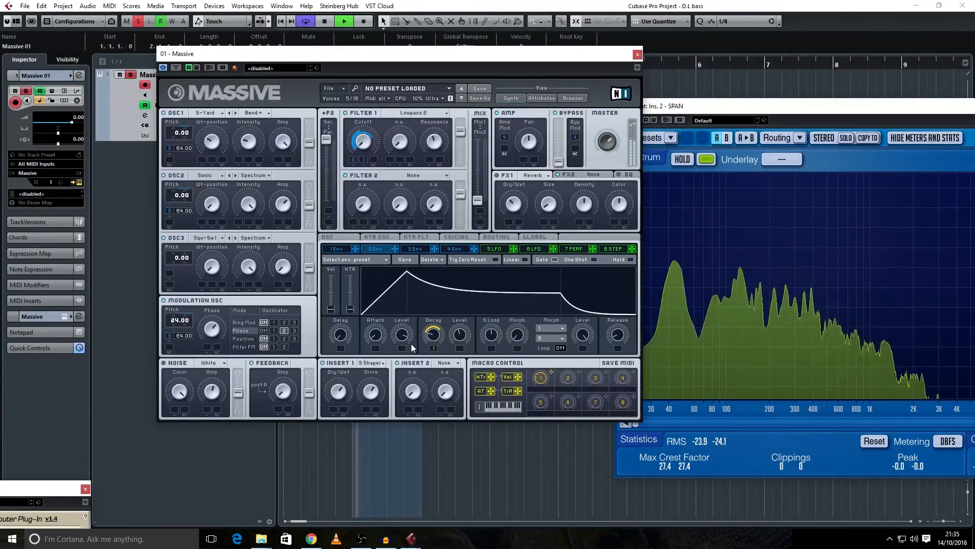
key("space")
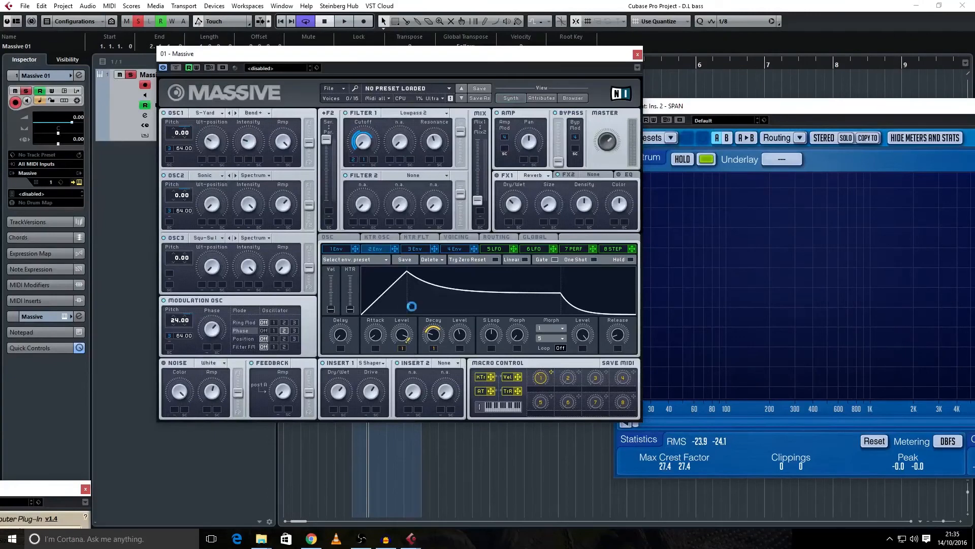
key("space")
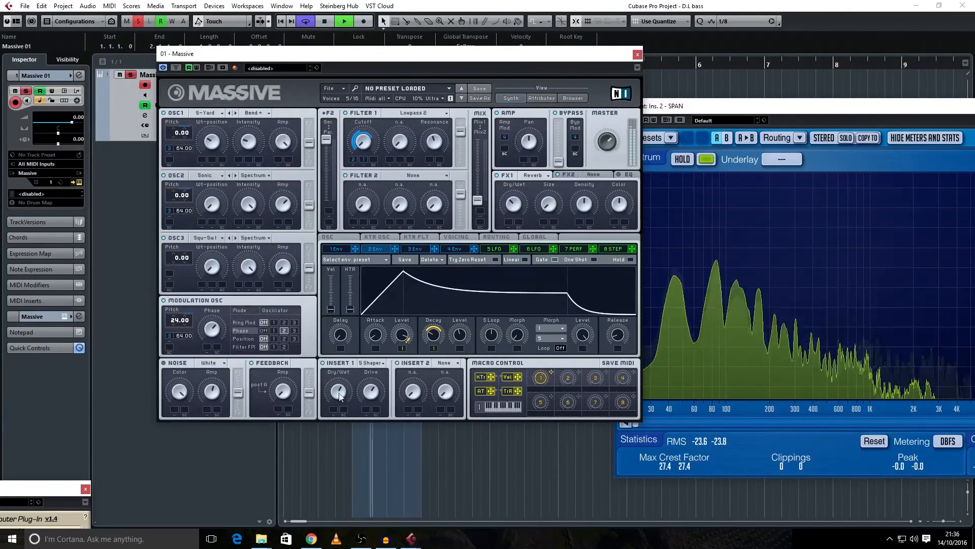
key("space")
Close the Massive window, save the track preset as "d.l stab session", and play the loop
left_click(637, 54)
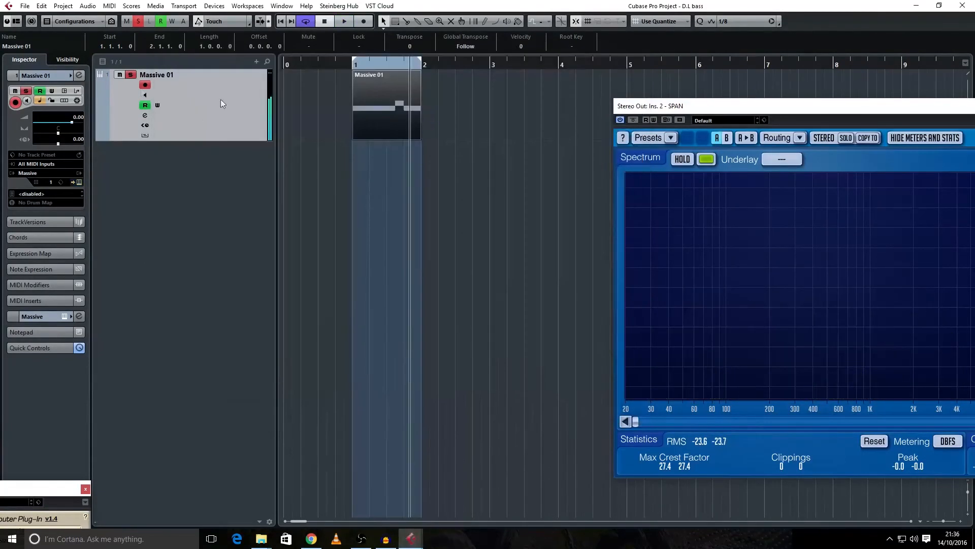
left_click(12, 155)
left_click(37, 178)
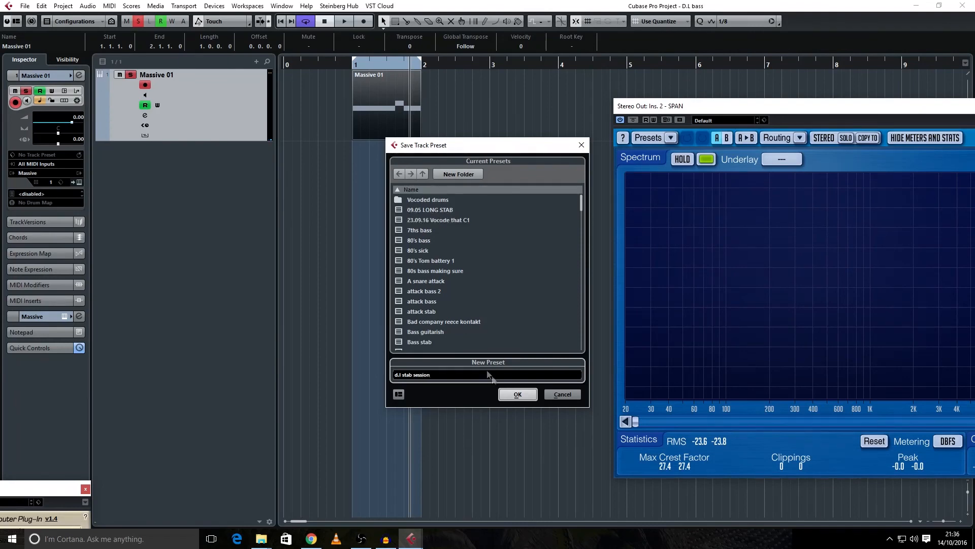
left_click(515, 395)
key("space")
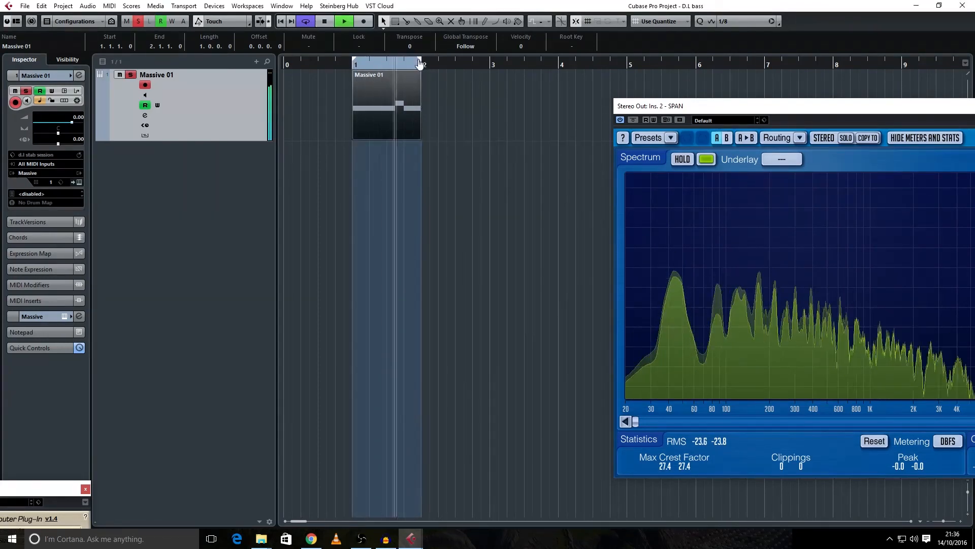